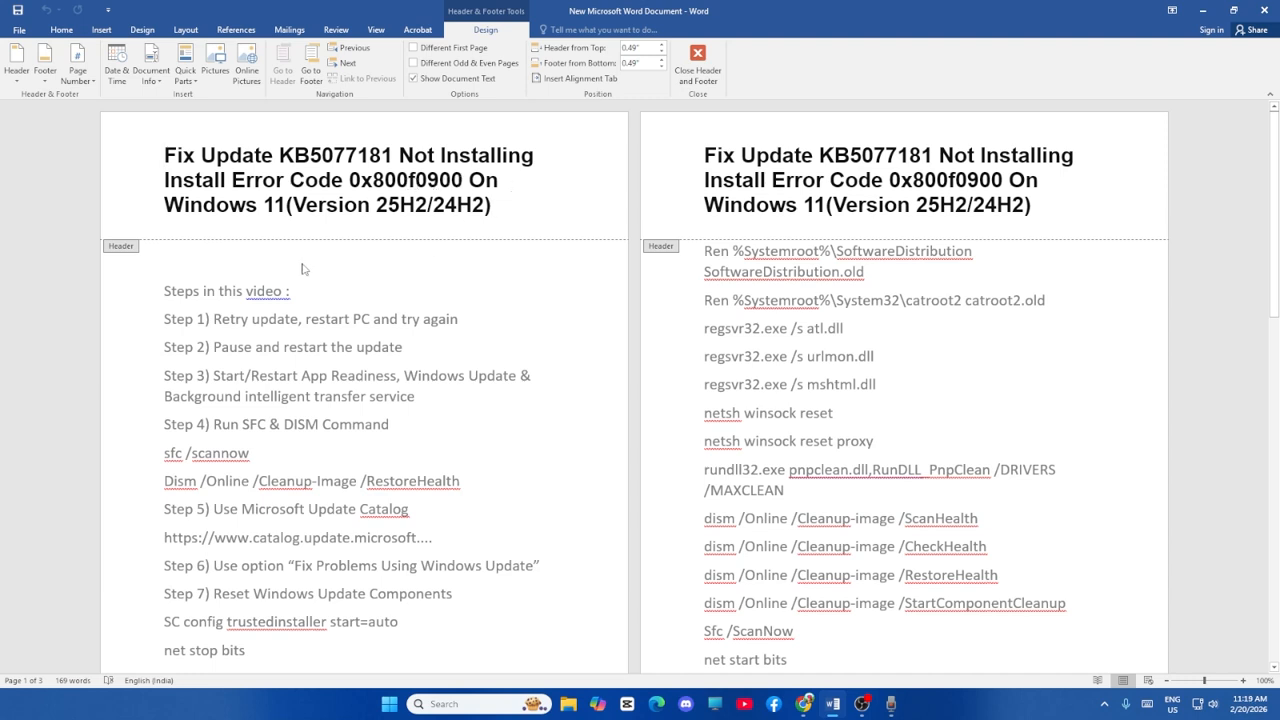
Leave header editing and highlight the Step 1 text about retrying the update and restarting the PC.
{"action": "double_click", "coordinate": [448, 352]}
{"action": "double_click", "coordinate": [452, 350]}
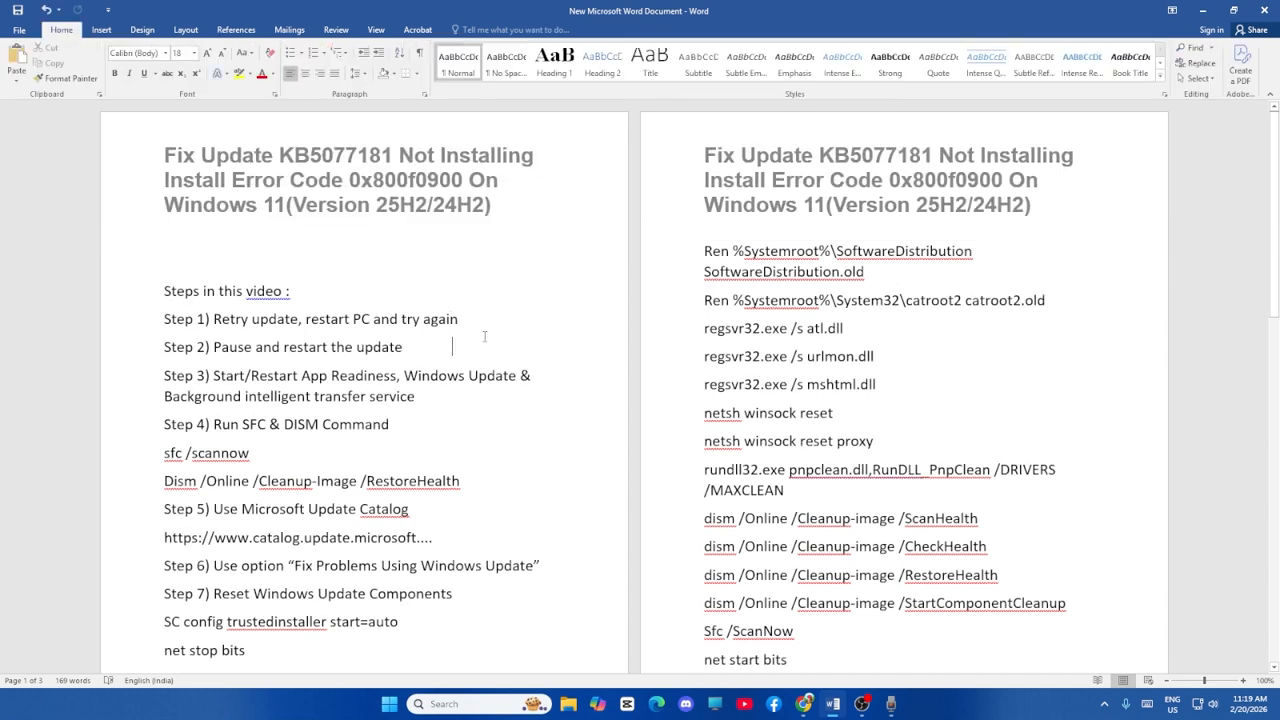
{"action": "left_click_drag", "start_coordinate": [214, 318], "coordinate": [507, 333]}
{"action": "left_click", "coordinate": [507, 333]}
Search Windows for "set", open Settings and go to the Windows Update page.
{"action": "left_click", "coordinate": [458, 704]}
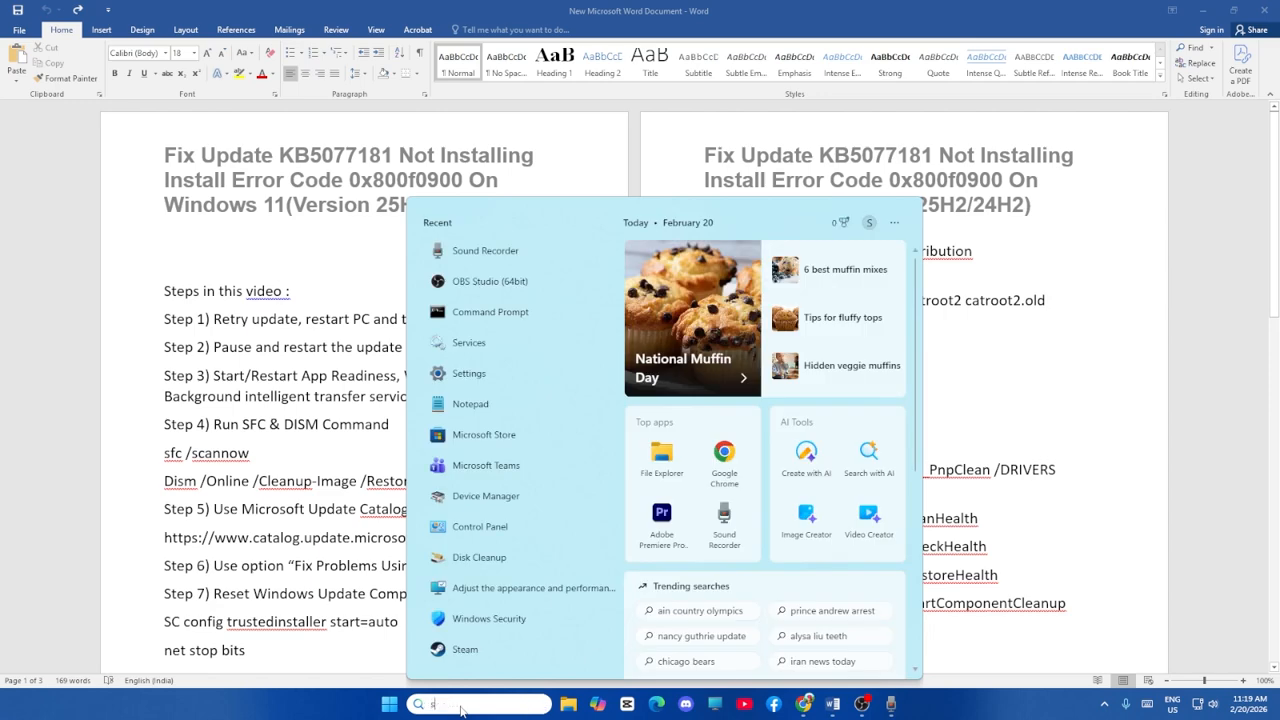
{"action": "type", "text": "set"}
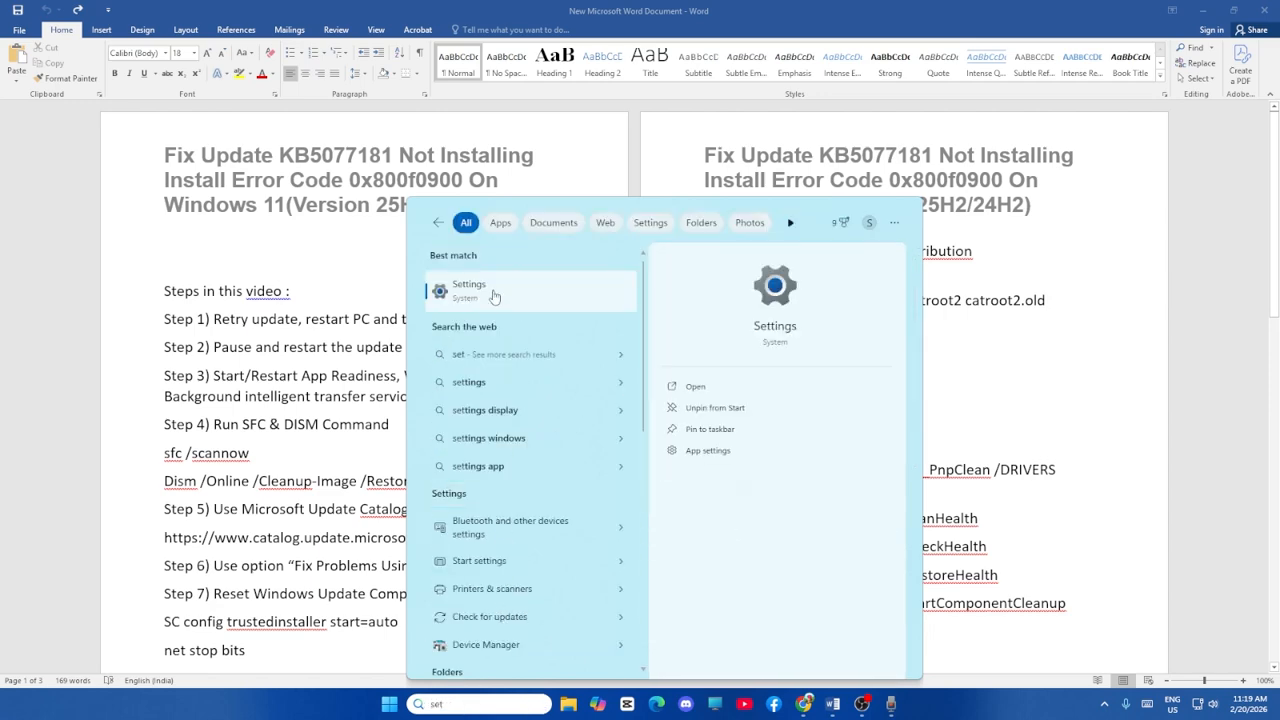
{"action": "left_click", "coordinate": [491, 290]}
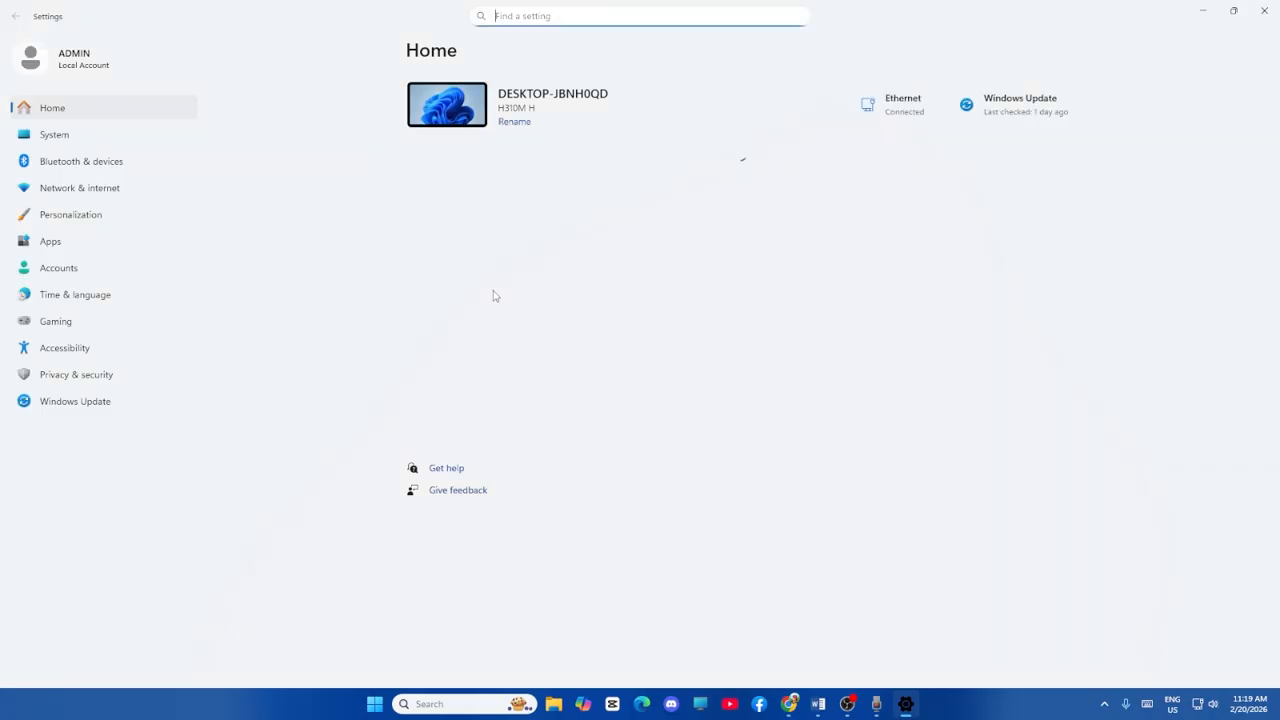
{"action": "left_click", "coordinate": [111, 413]}
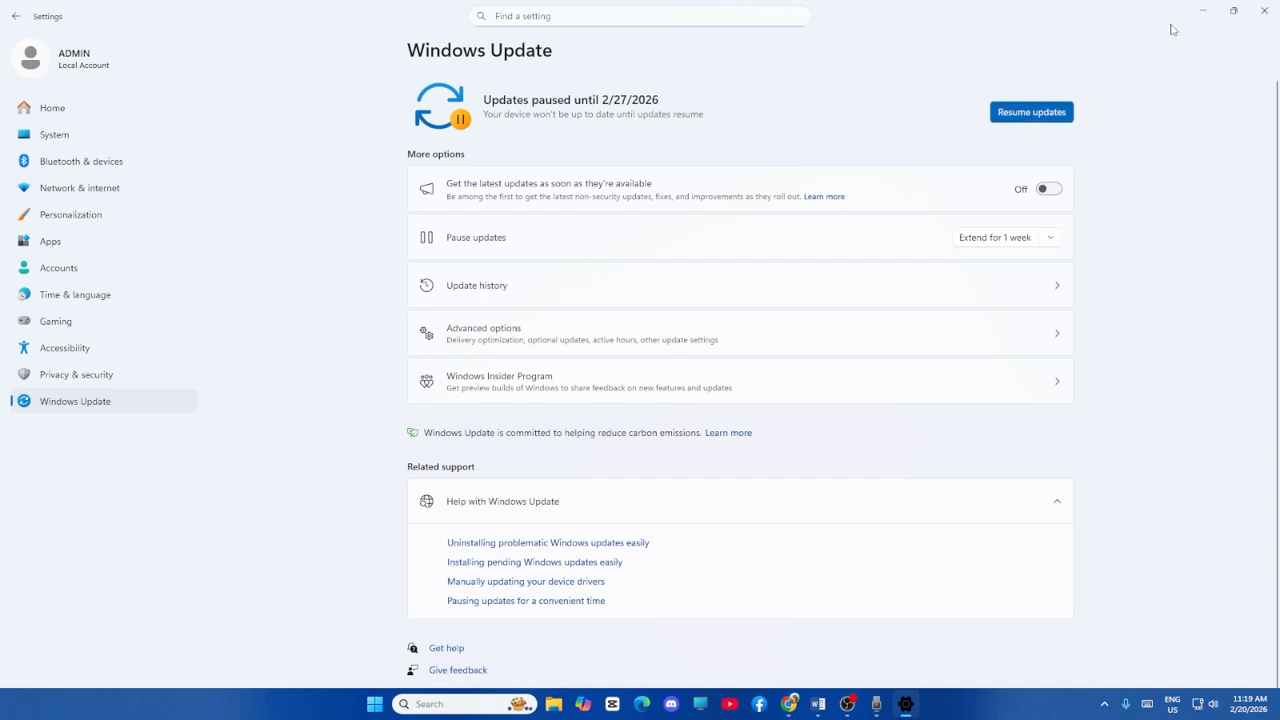
Show the Restart option among the Windows shut-down choices, and dismiss it without restarting.
{"action": "right_click", "coordinate": [377, 703]}
{"action": "mouse_move", "coordinate": [429, 646]}
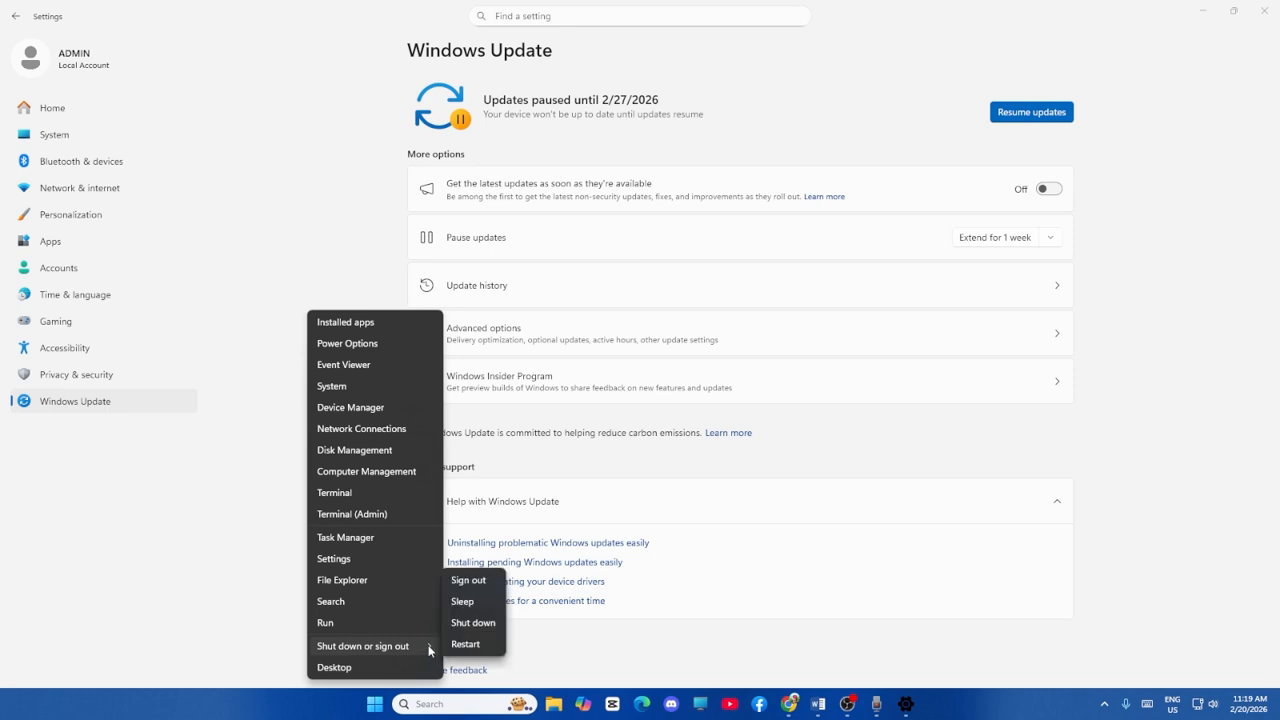
{"action": "left_click", "coordinate": [1123, 376]}
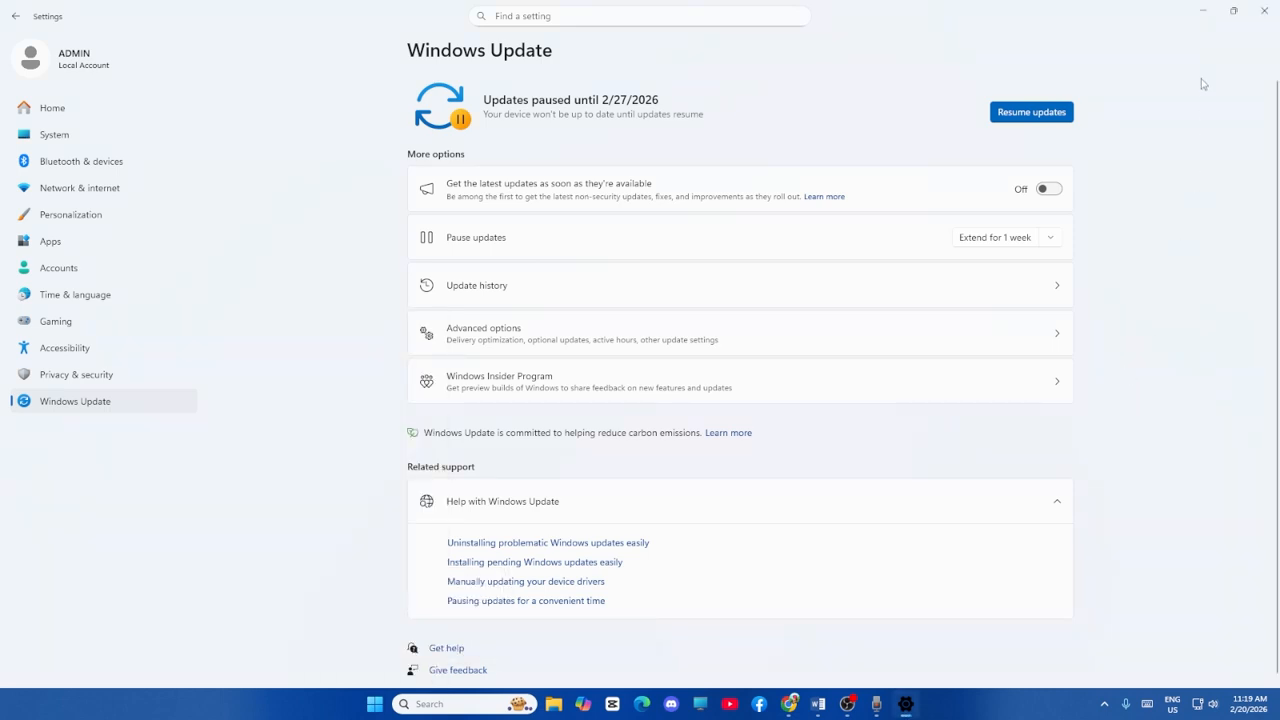
Return to the Word document and highlight the Step 2 text "Pause and restart the update".
{"action": "left_click", "coordinate": [1205, 14]}
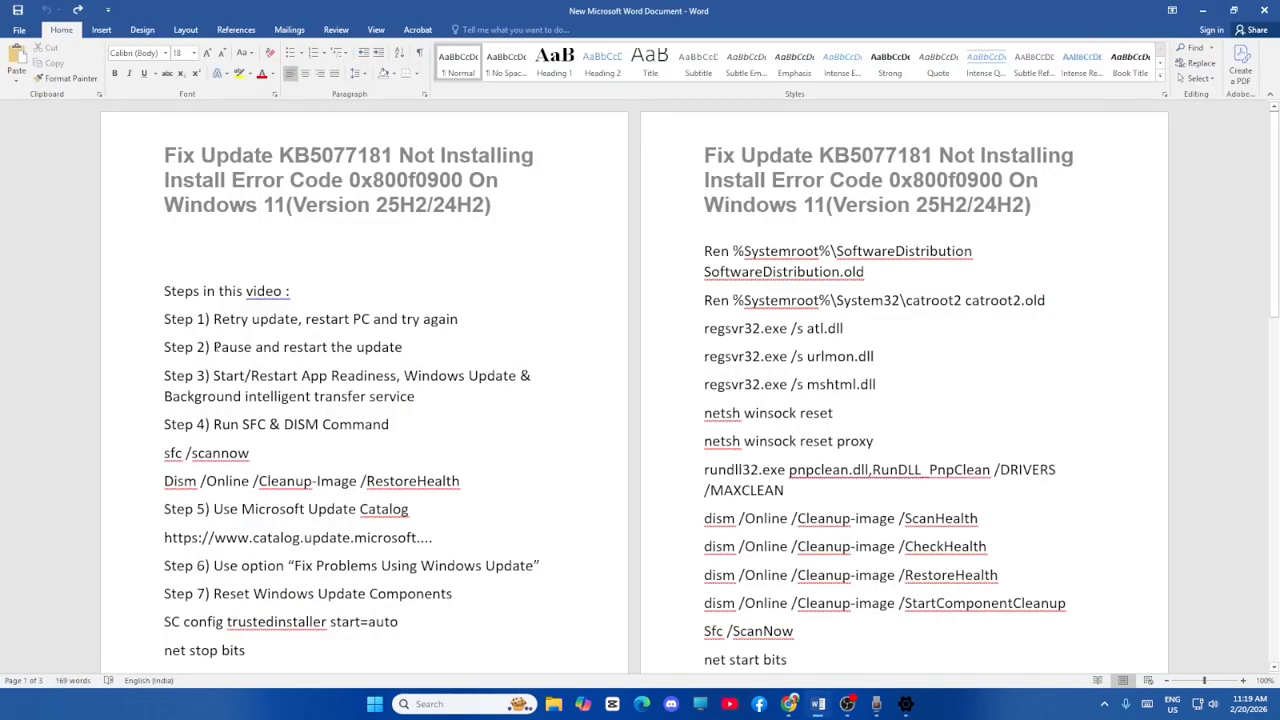
{"action": "left_click_drag", "start_coordinate": [214, 347], "coordinate": [416, 347]}
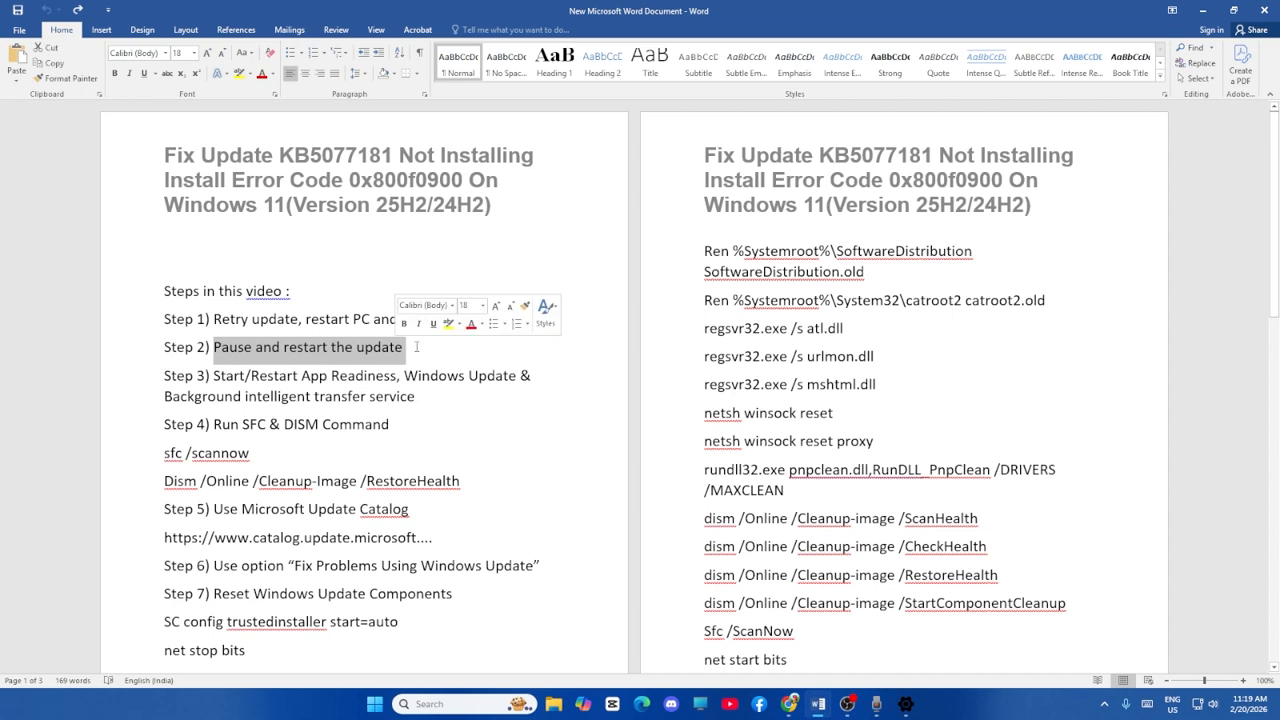
{"action": "left_click", "coordinate": [416, 347]}
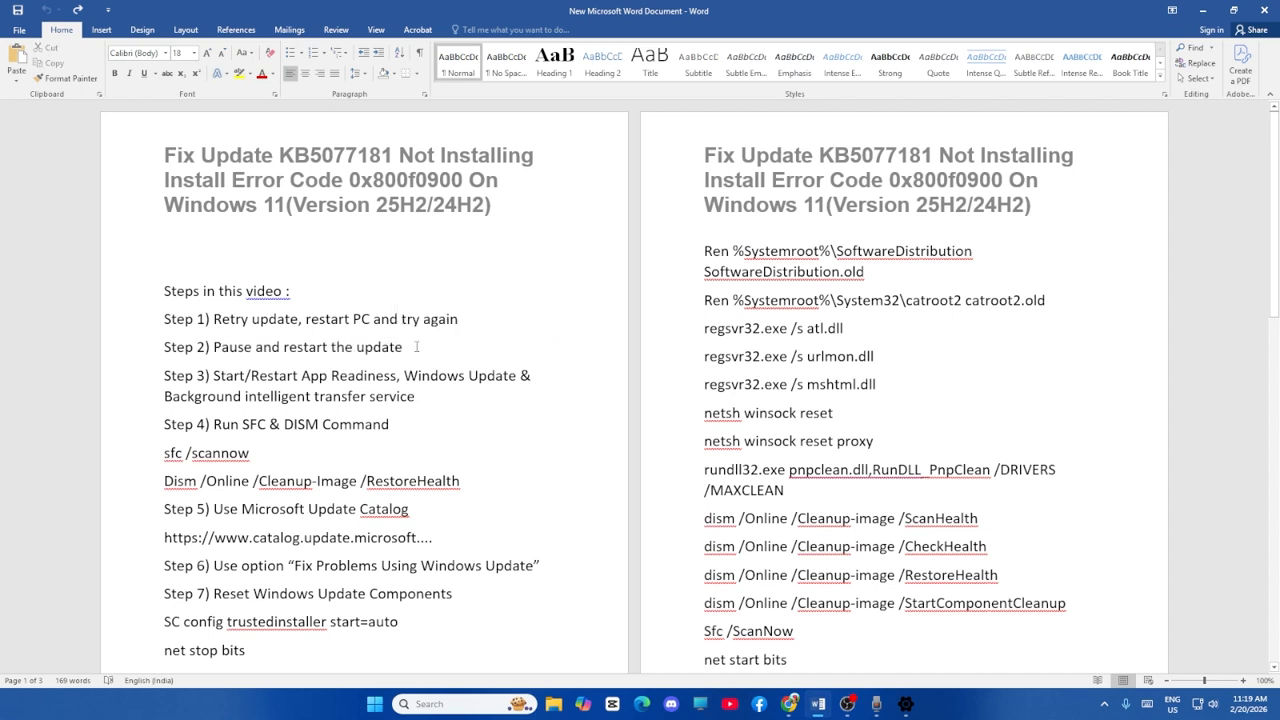
Switch to Settings and extend the Windows Update pause by 1 week.
{"action": "left_click", "coordinate": [905, 704]}
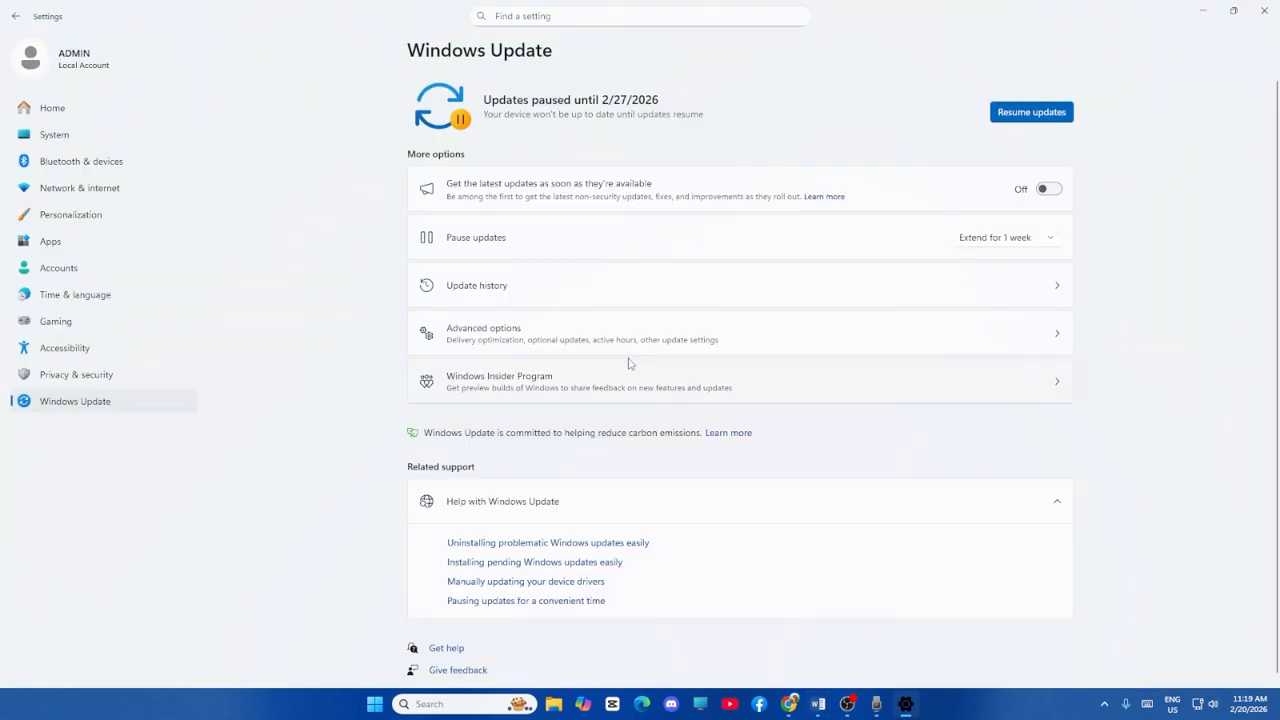
{"action": "left_click", "coordinate": [1058, 239]}
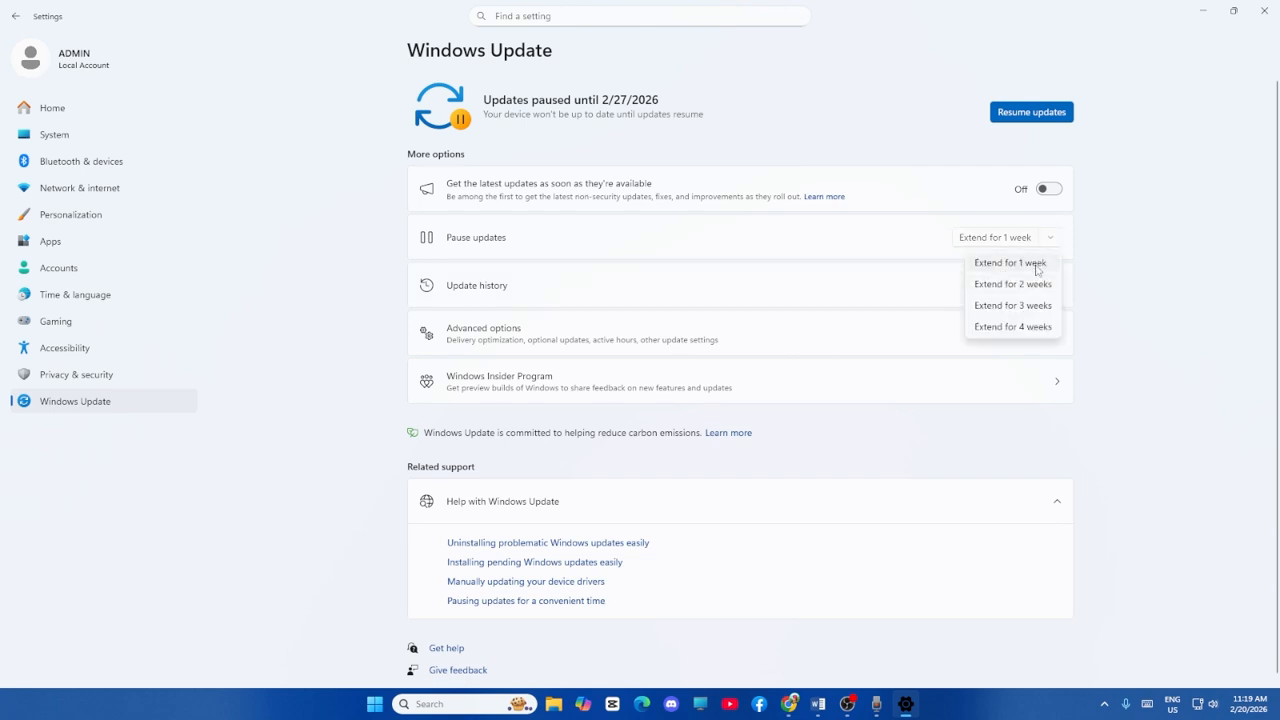
{"action": "left_click", "coordinate": [1010, 263]}
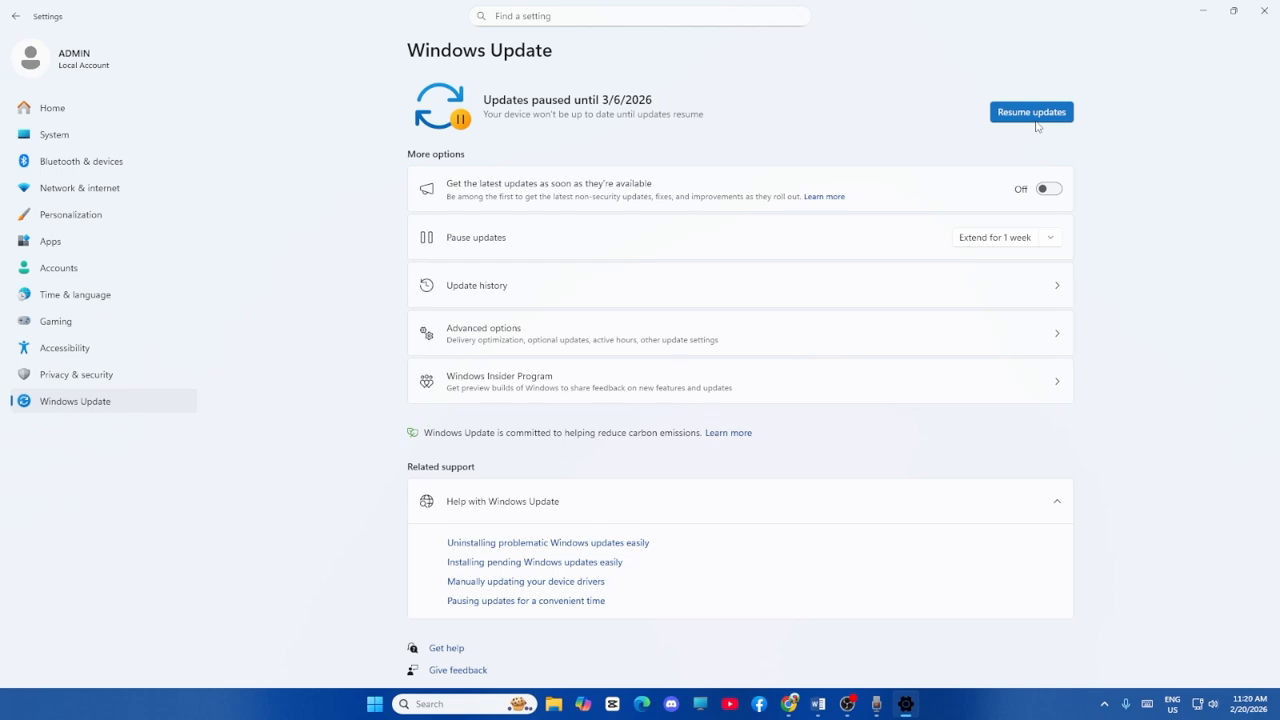
Switch to the Word document and highlight the Step 3 text about starting or restarting the three services.
{"action": "left_click", "coordinate": [818, 704]}
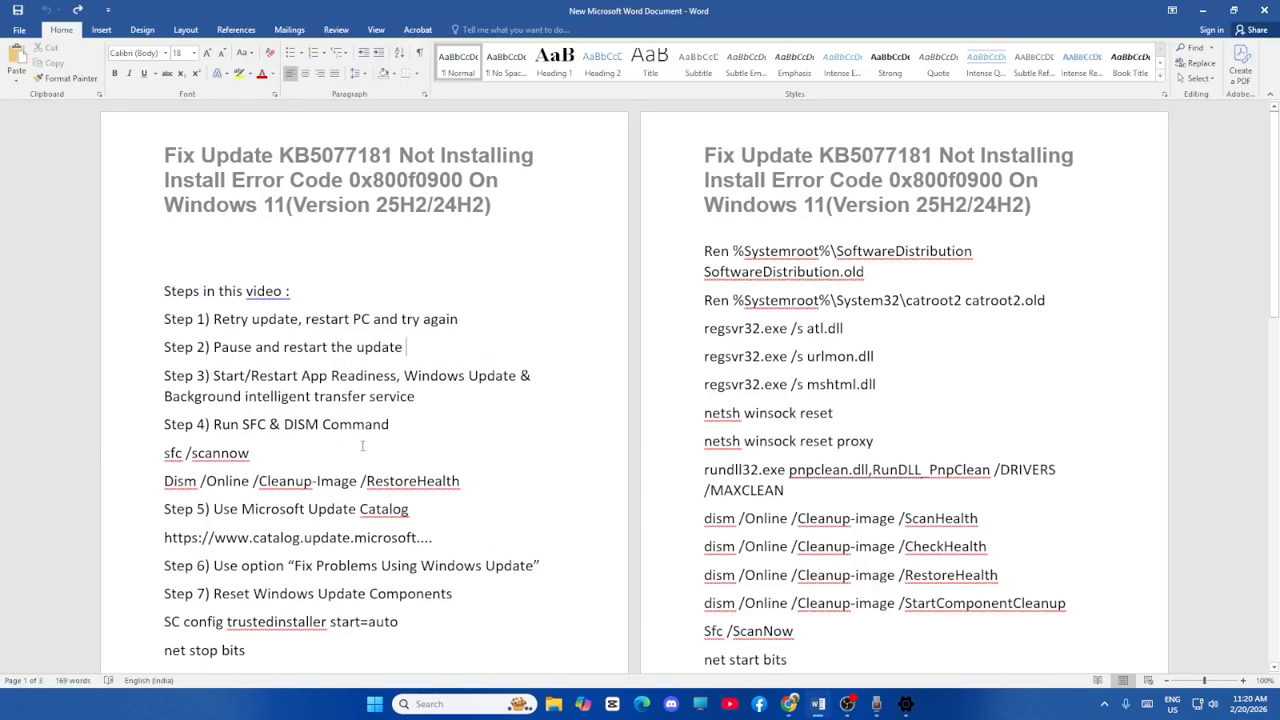
{"action": "left_click_drag", "start_coordinate": [214, 376], "coordinate": [505, 399]}
{"action": "left_click", "coordinate": [509, 408]}
Search Windows for "services" and open the Services console.
{"action": "left_click", "coordinate": [441, 704]}
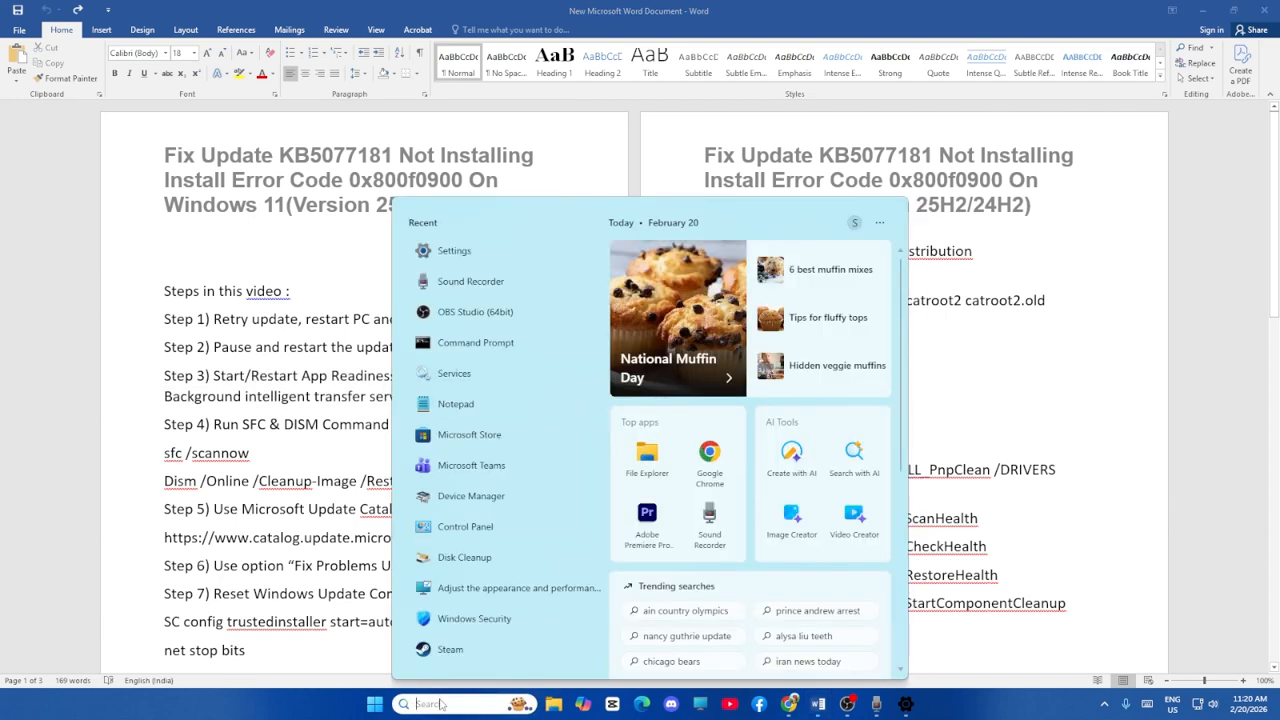
{"action": "type", "text": "services"}
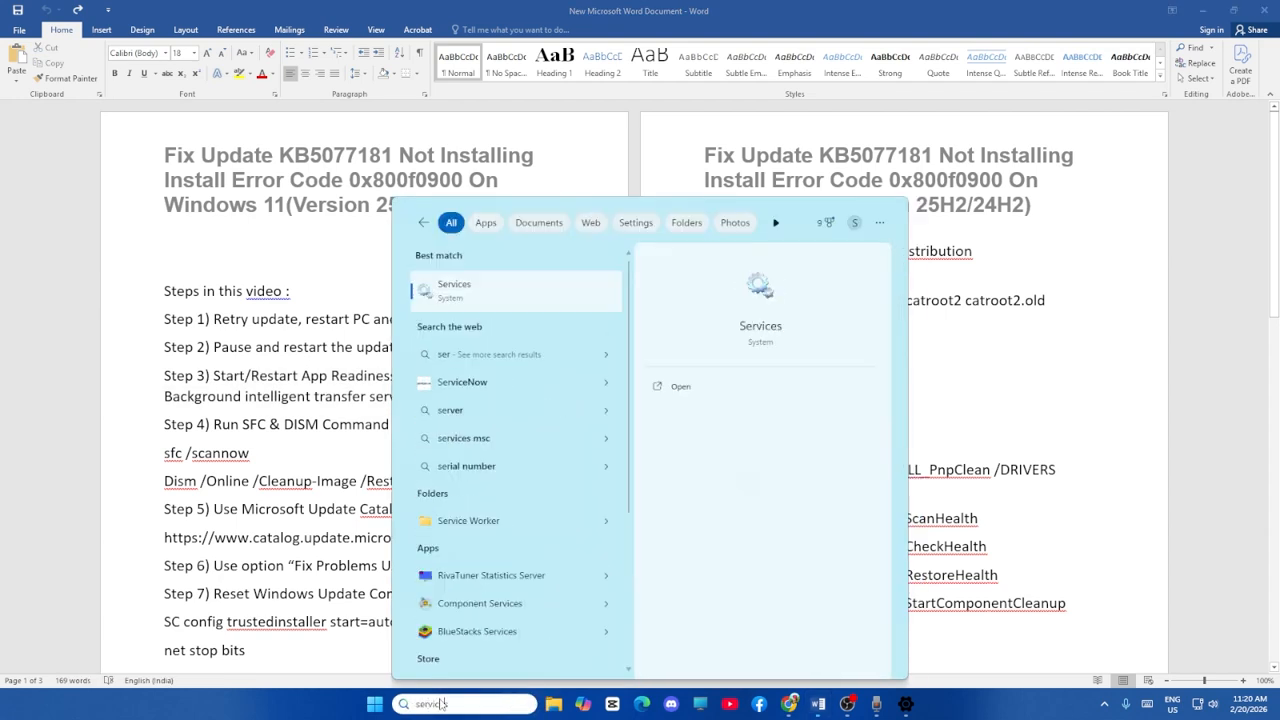
{"action": "left_click", "coordinate": [462, 290]}
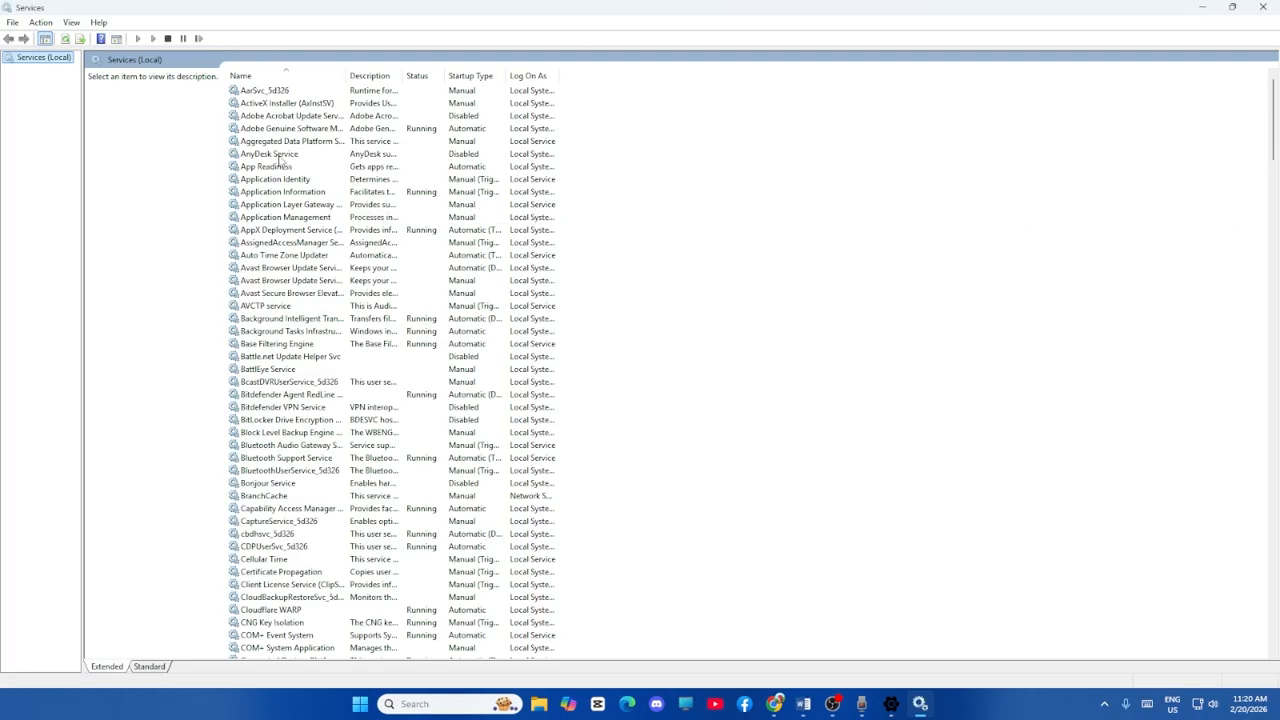
Start the App Readiness service from its properties and accept the dialog.
{"action": "left_click", "coordinate": [275, 154]}
{"action": "left_click", "coordinate": [278, 166]}
{"action": "right_click", "coordinate": [296, 166]}
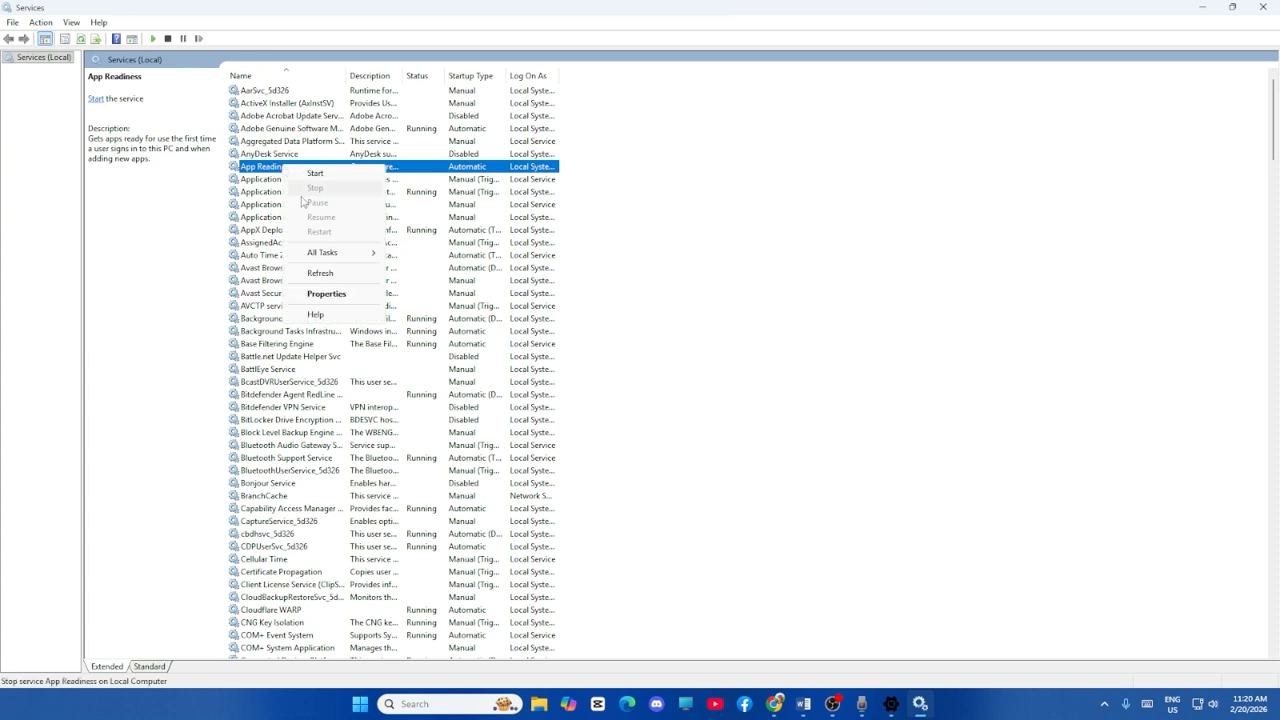
{"action": "left_click", "coordinate": [318, 295]}
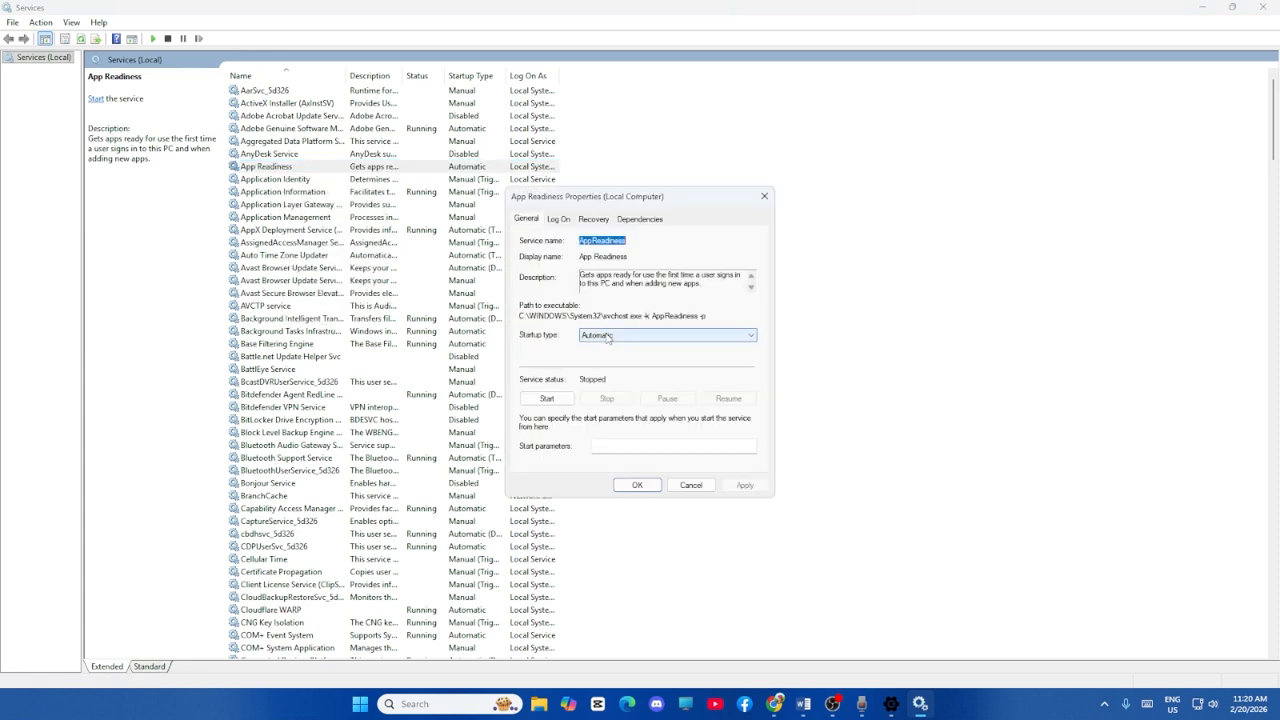
{"action": "left_click", "coordinate": [547, 398]}
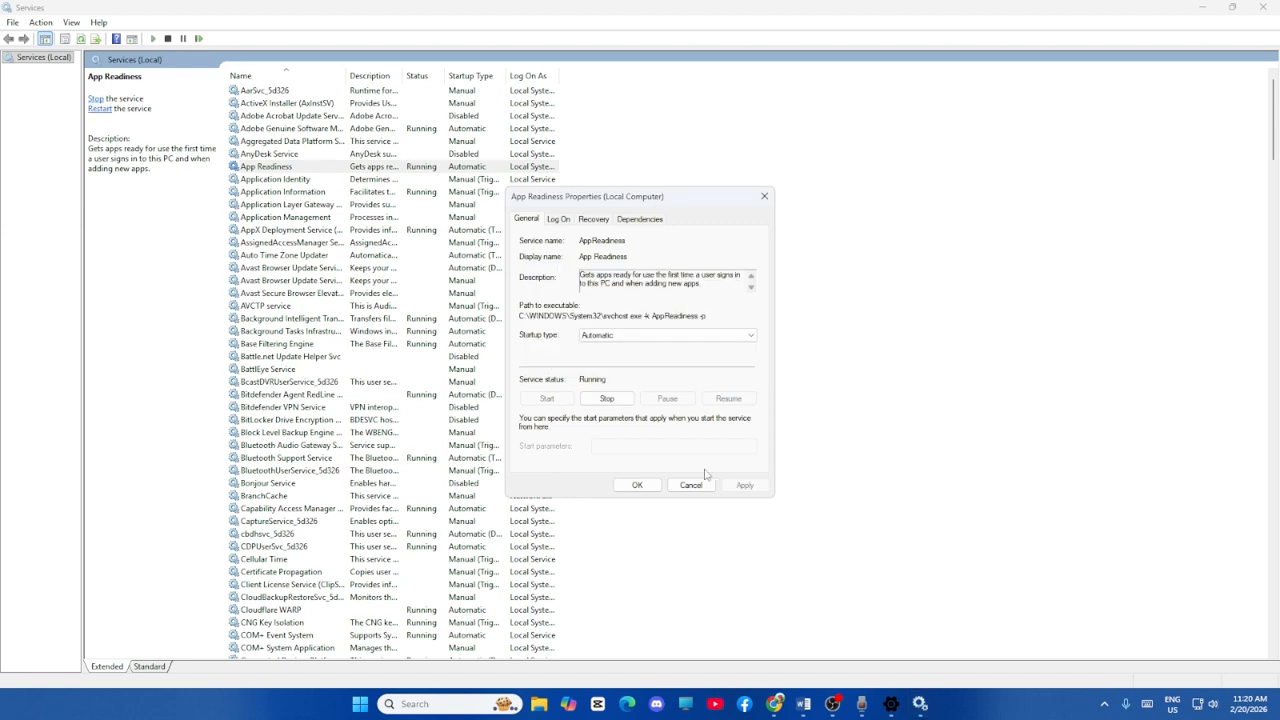
{"action": "left_click", "coordinate": [637, 485]}
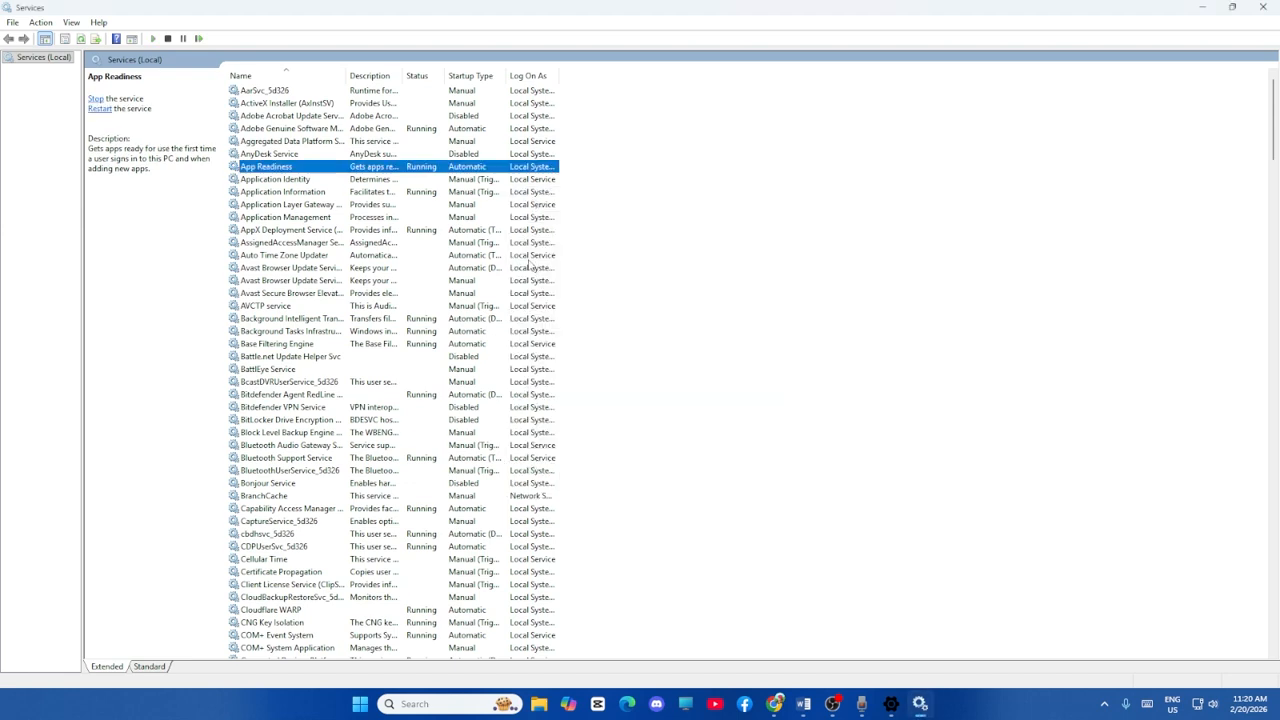
Set the Background Intelligent Transfer Service's startup type to Automatic and apply the change.
{"action": "scroll", "coordinate": [328, 268], "scroll_direction": "down", "scroll_amount": 2}
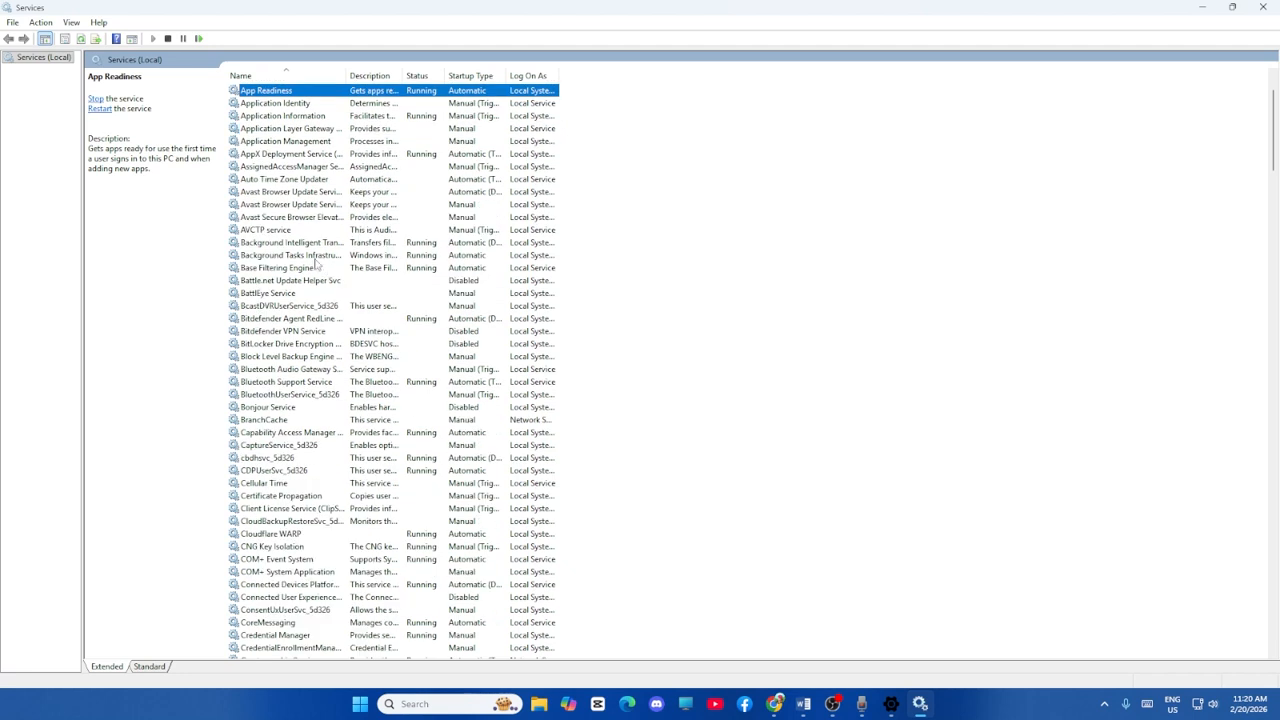
{"action": "left_click", "coordinate": [305, 243]}
{"action": "right_click", "coordinate": [316, 246]}
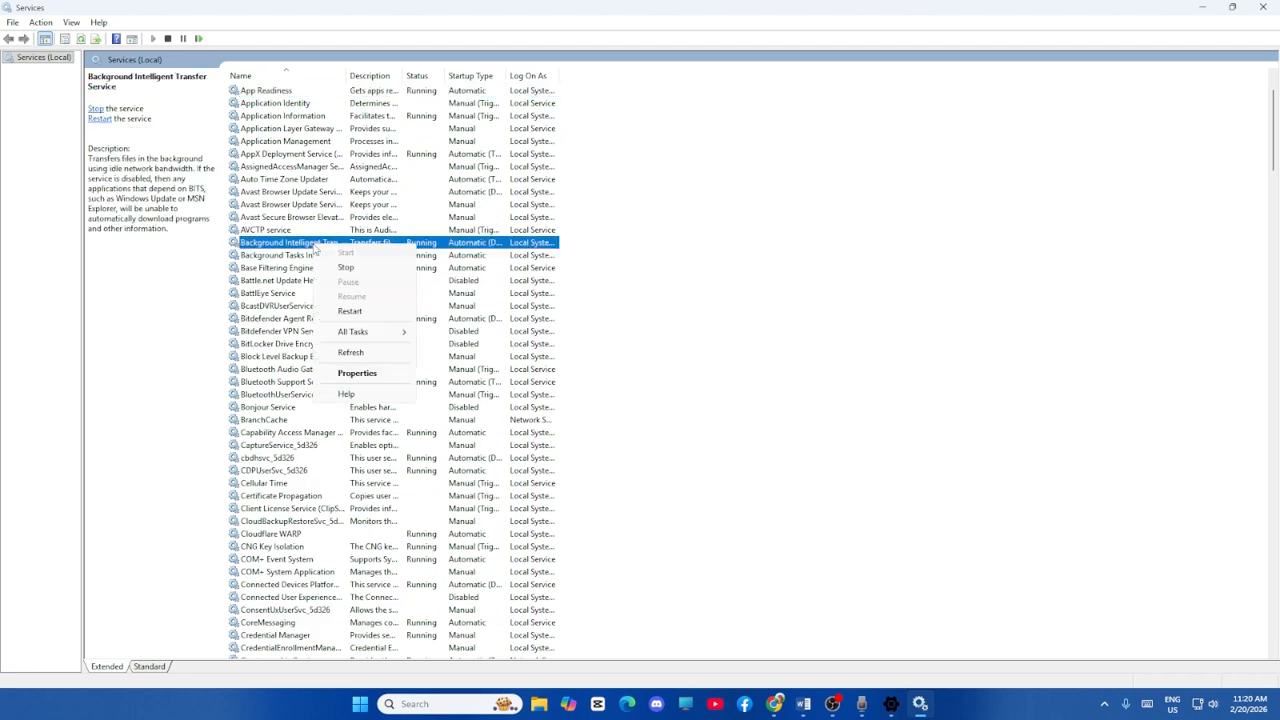
{"action": "left_click", "coordinate": [357, 373]}
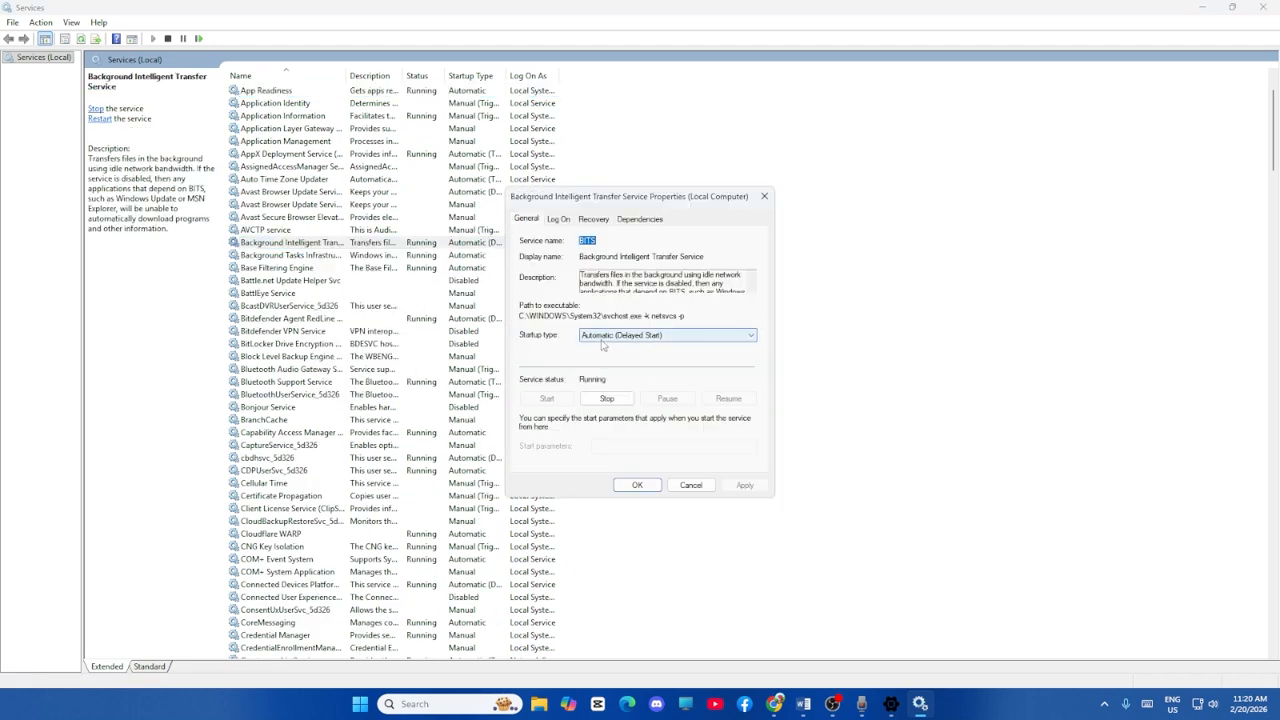
{"action": "left_click", "coordinate": [603, 338]}
{"action": "left_click", "coordinate": [600, 356]}
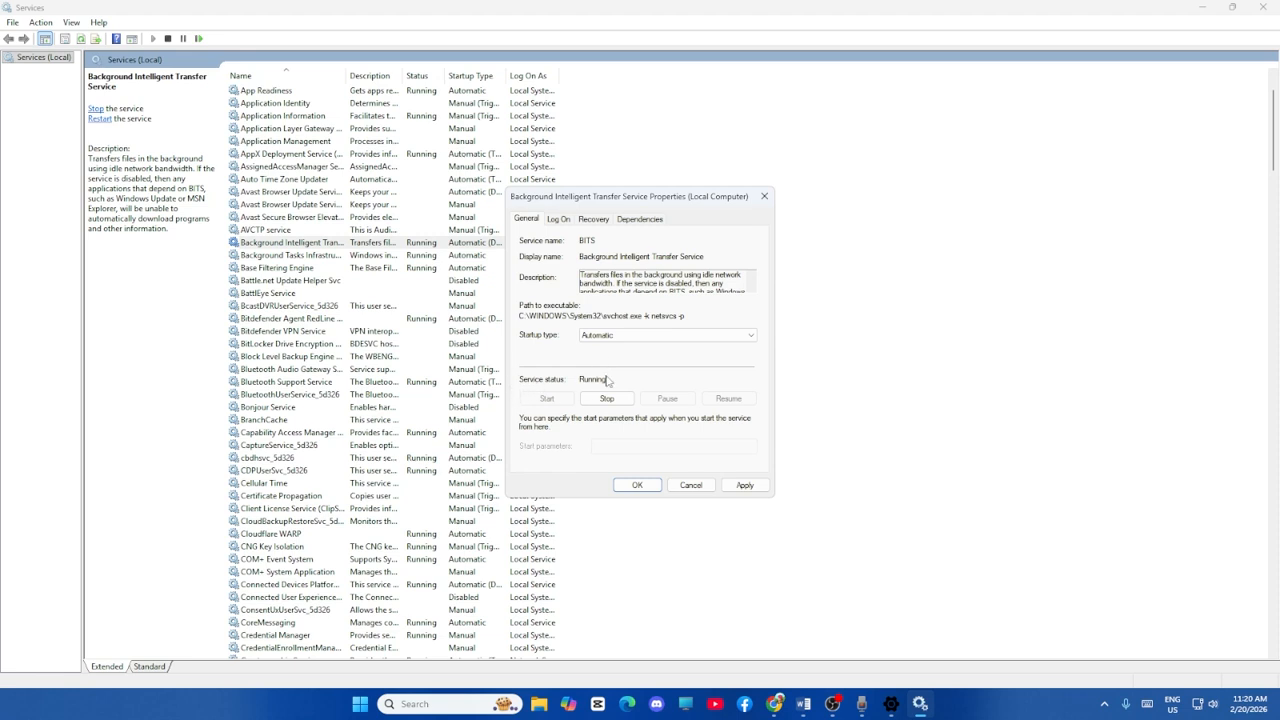
{"action": "left_click", "coordinate": [744, 485]}
{"action": "left_click", "coordinate": [651, 488]}
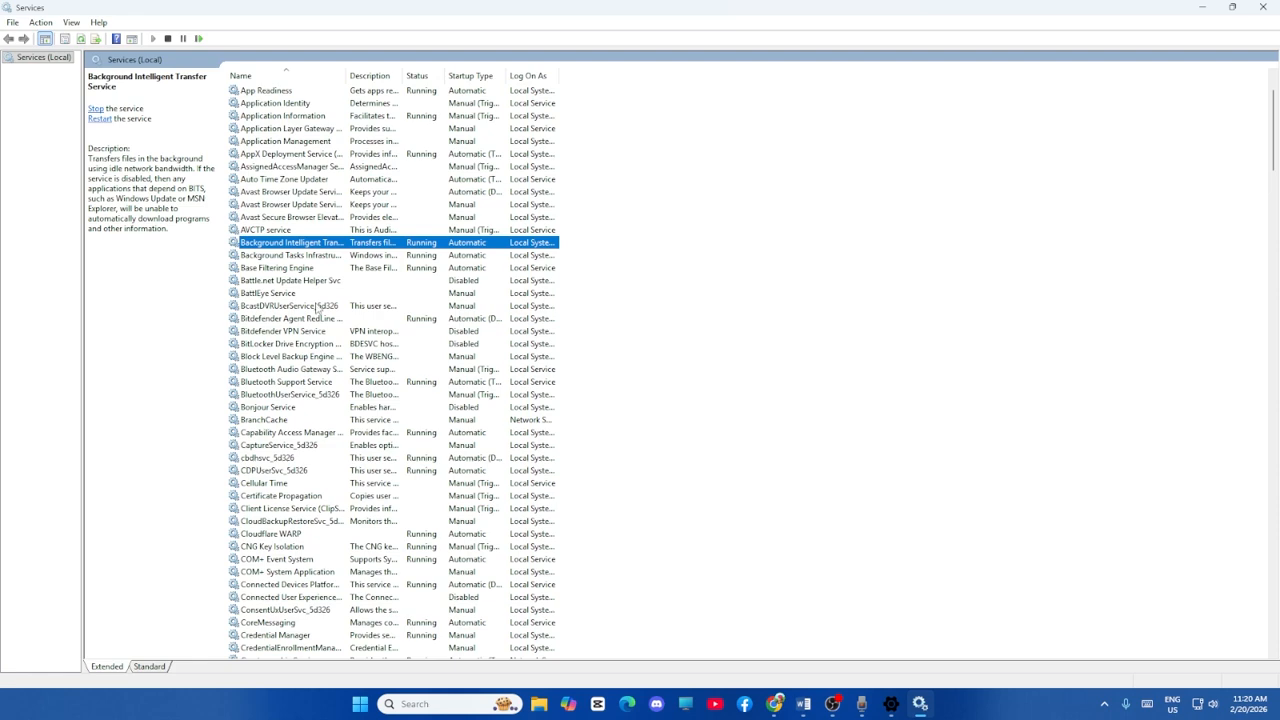
Restart the App Readiness service.
{"action": "scroll", "coordinate": [318, 308], "scroll_direction": "down", "scroll_amount": 12}
{"action": "scroll", "coordinate": [316, 308], "scroll_direction": "up", "scroll_amount": 14}
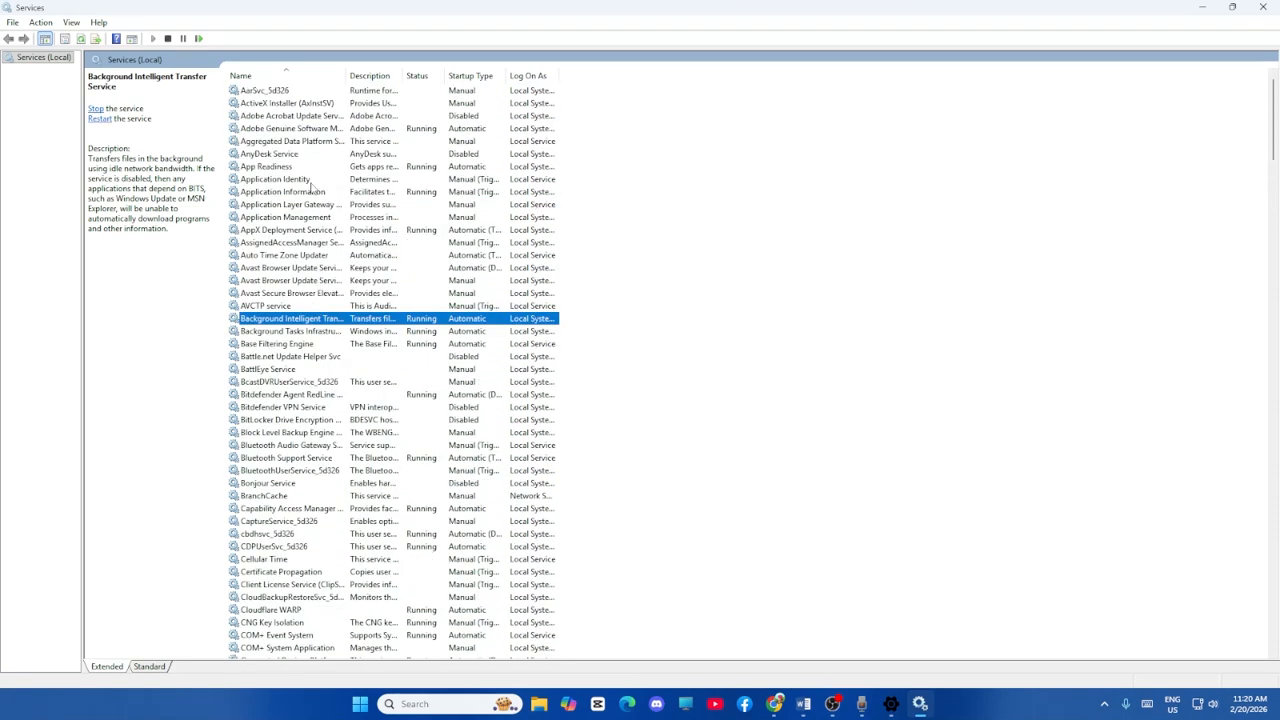
{"action": "left_click", "coordinate": [284, 167]}
{"action": "right_click", "coordinate": [385, 172]}
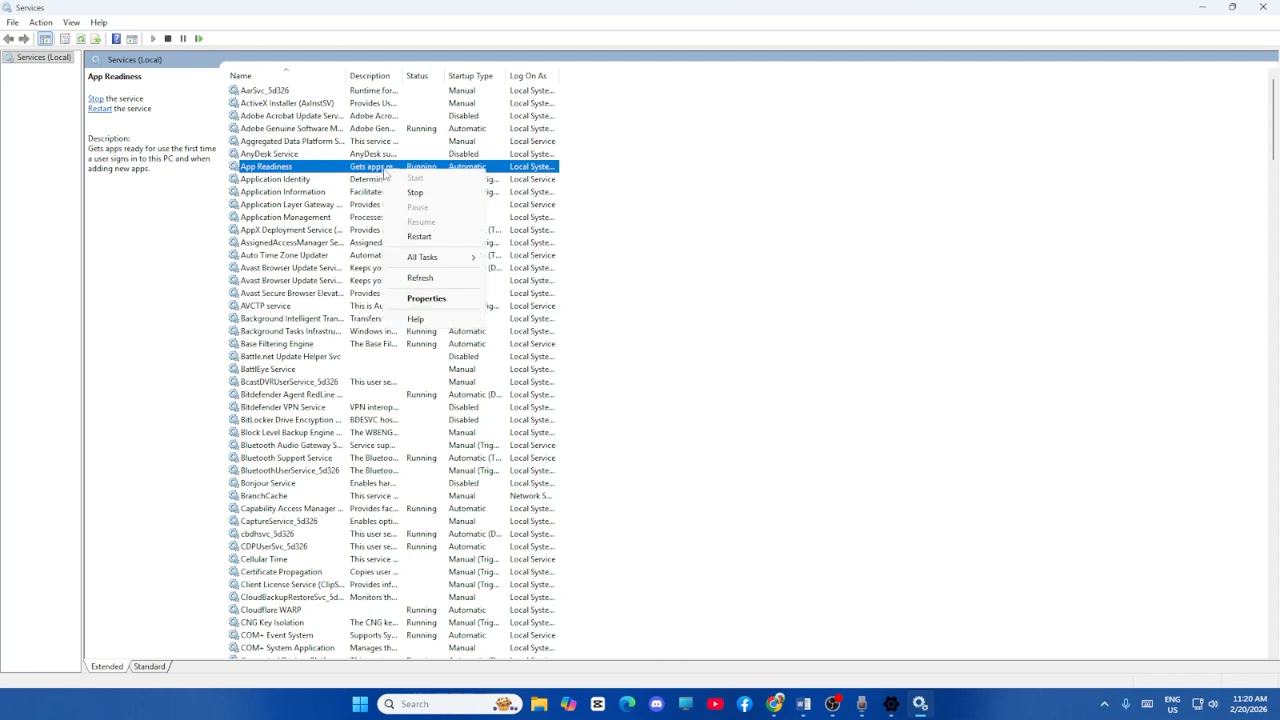
{"action": "left_click", "coordinate": [425, 238]}
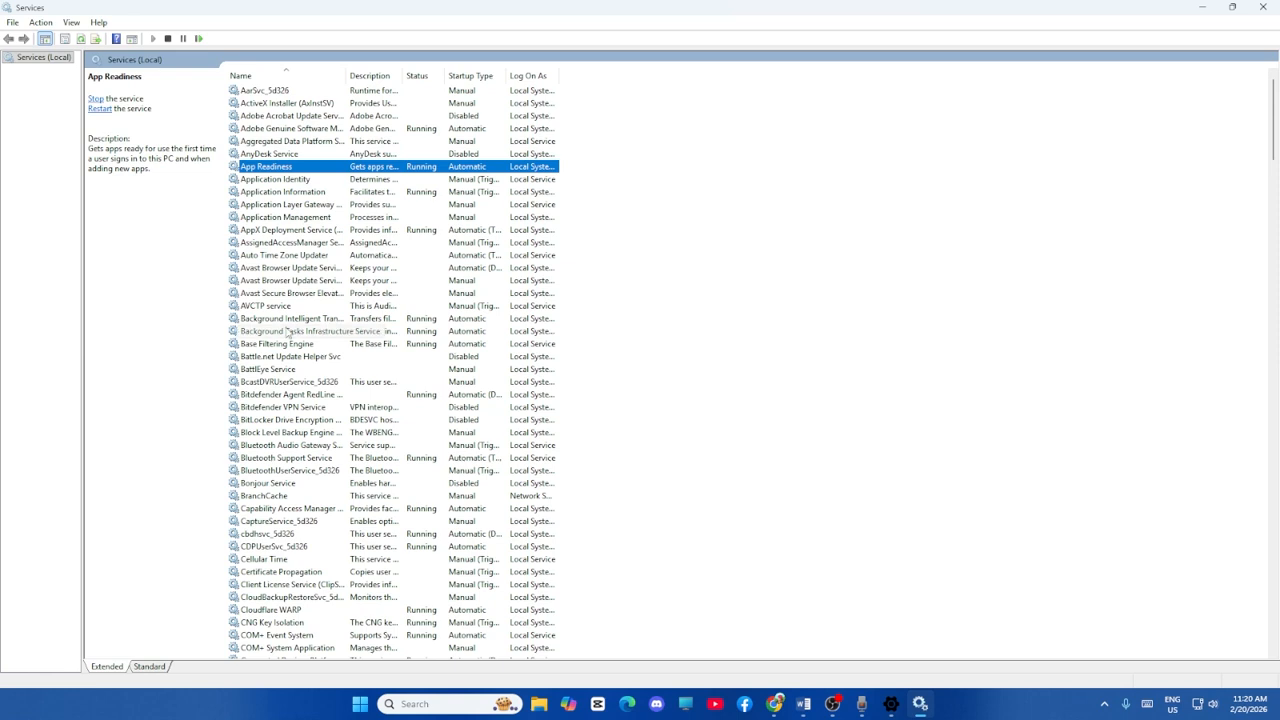
Restart the Background Intelligent Transfer Service.
{"action": "left_click", "coordinate": [343, 320]}
{"action": "right_click", "coordinate": [342, 319]}
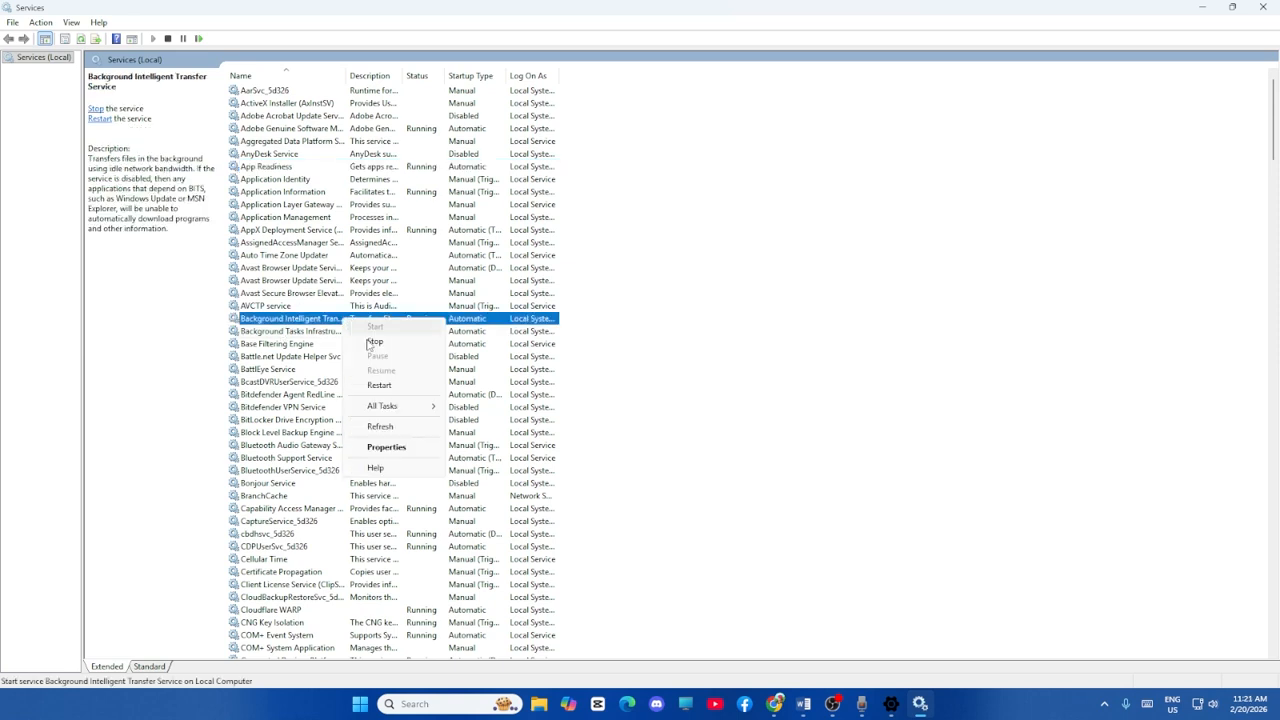
{"action": "left_click", "coordinate": [388, 390]}
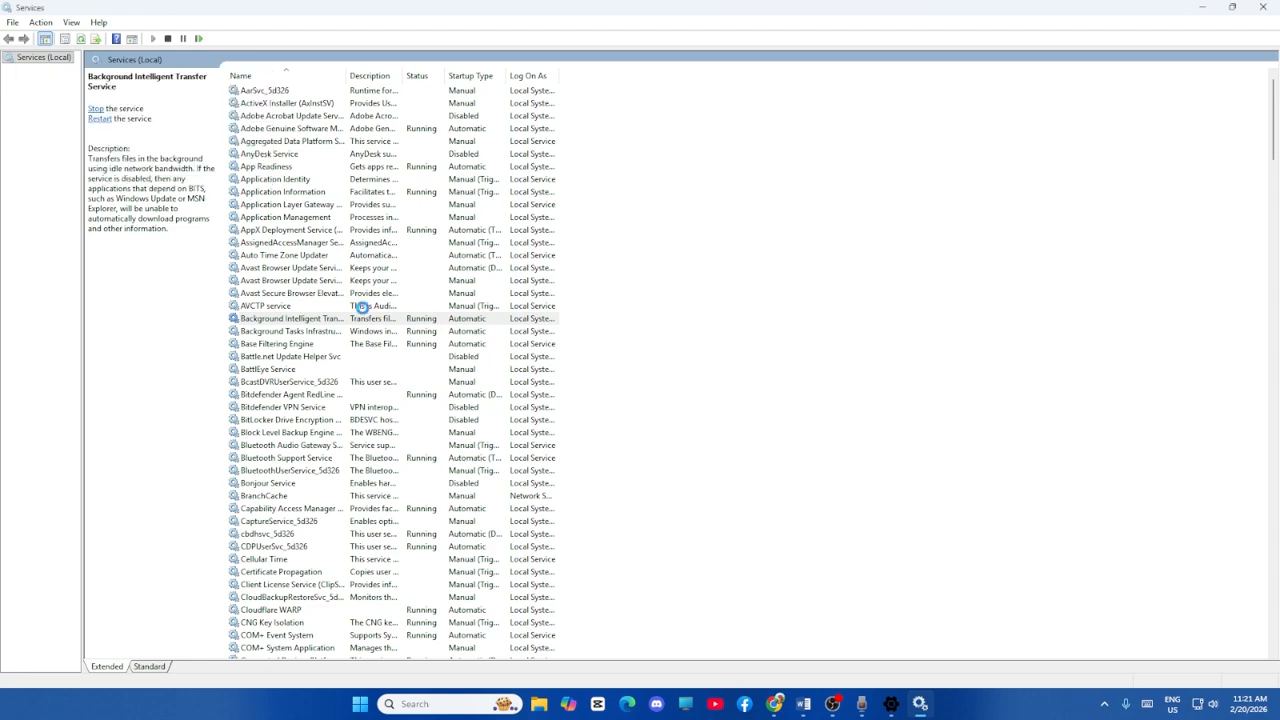
Check the Windows Update service's startup type and status in its properties, accept the dialog and close Services.
{"action": "scroll", "coordinate": [360, 308], "scroll_direction": "down", "scroll_amount": 9}
{"action": "scroll", "coordinate": [363, 313], "scroll_direction": "down", "scroll_amount": 20}
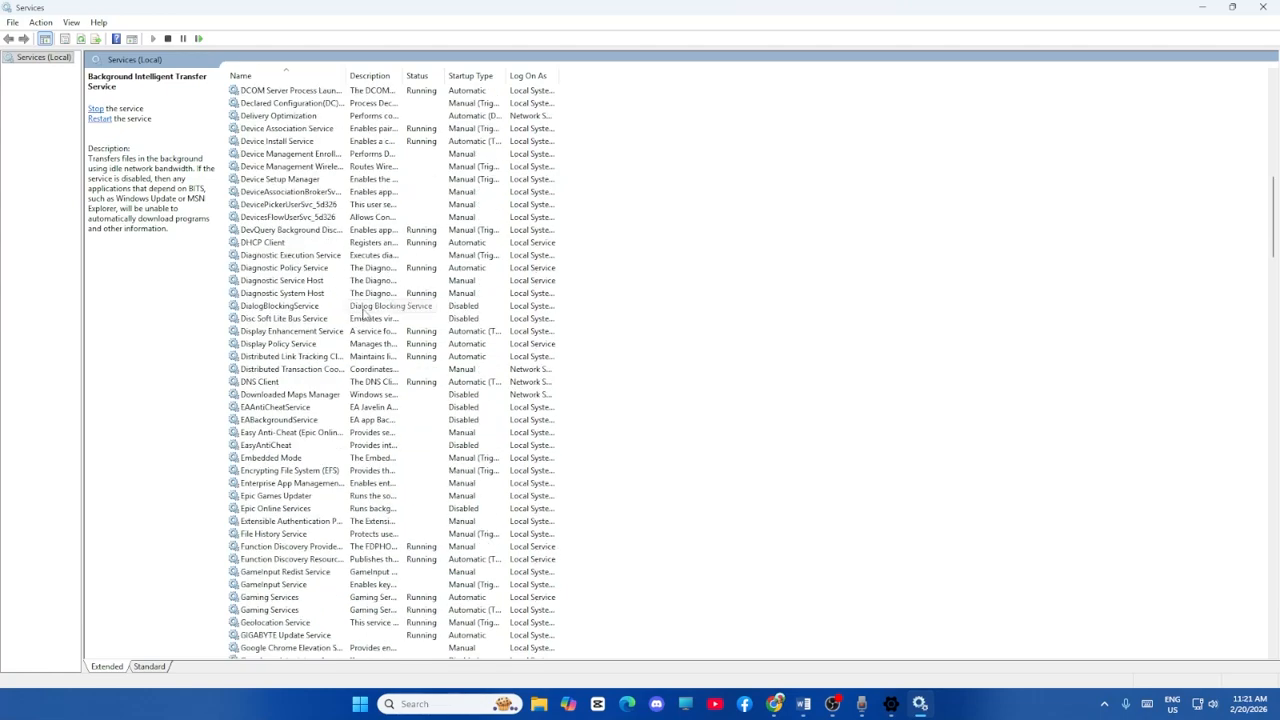
{"action": "scroll", "coordinate": [363, 313], "scroll_direction": "down", "scroll_amount": 20}
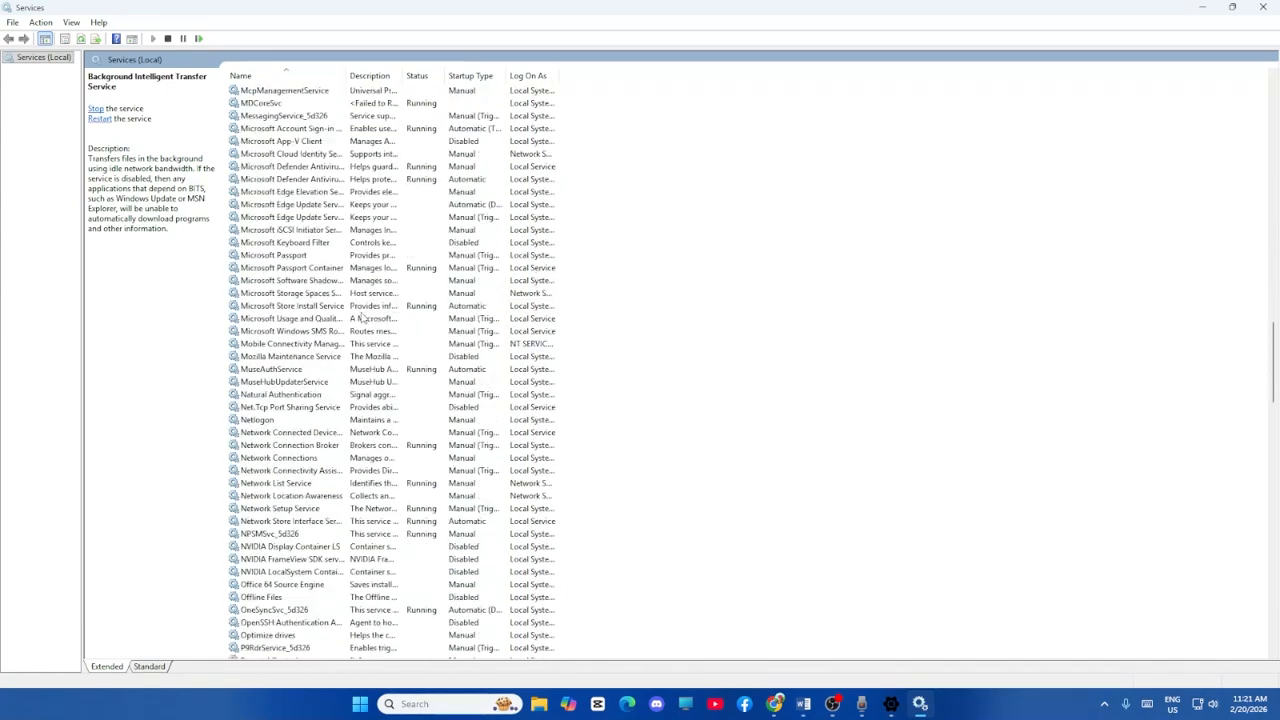
{"action": "scroll", "coordinate": [363, 317], "scroll_direction": "down", "scroll_amount": 20}
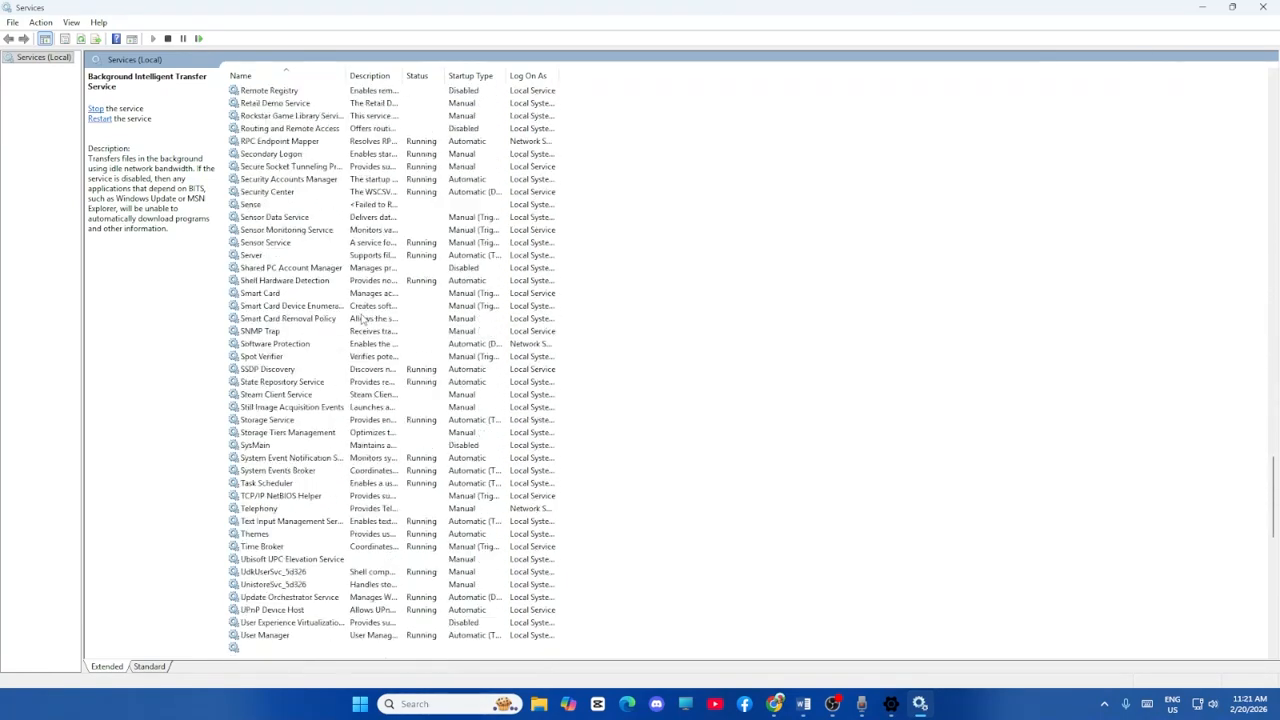
{"action": "scroll", "coordinate": [363, 318], "scroll_direction": "down", "scroll_amount": 11}
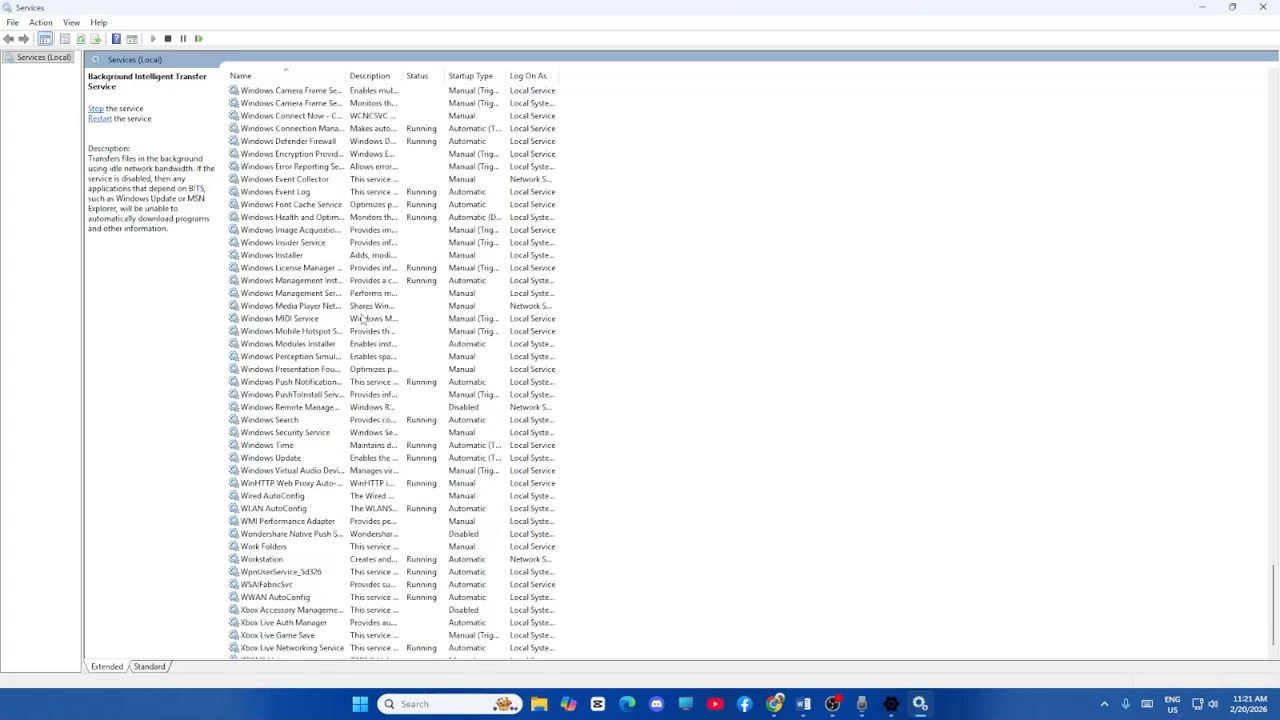
{"action": "left_click", "coordinate": [290, 447]}
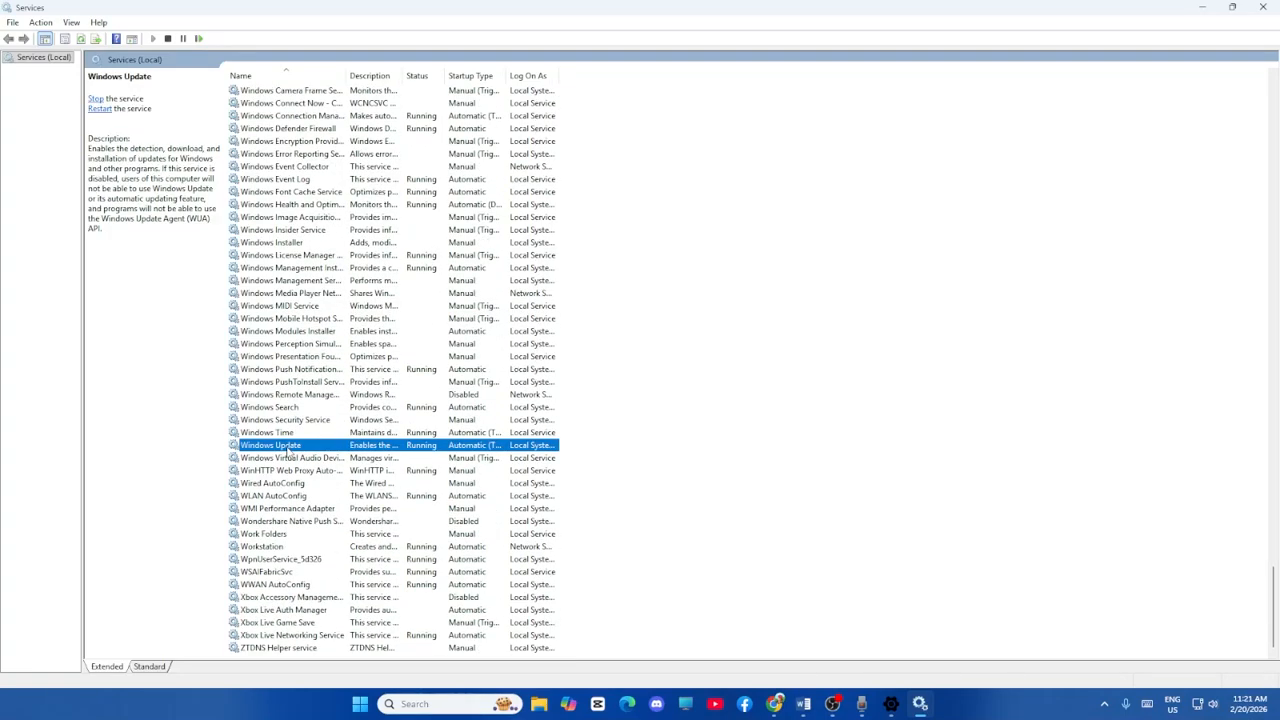
{"action": "right_click", "coordinate": [288, 450]}
{"action": "left_click", "coordinate": [330, 575]}
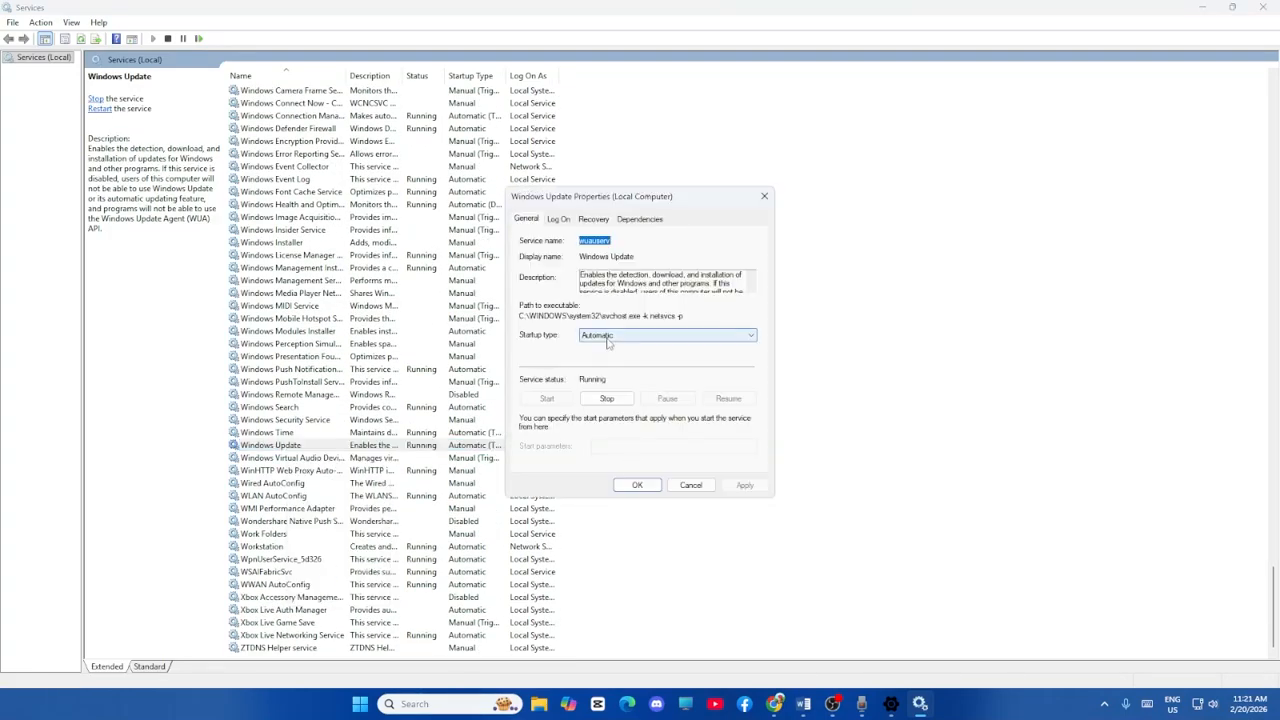
{"action": "left_click", "coordinate": [636, 485]}
{"action": "left_click", "coordinate": [1262, 7]}
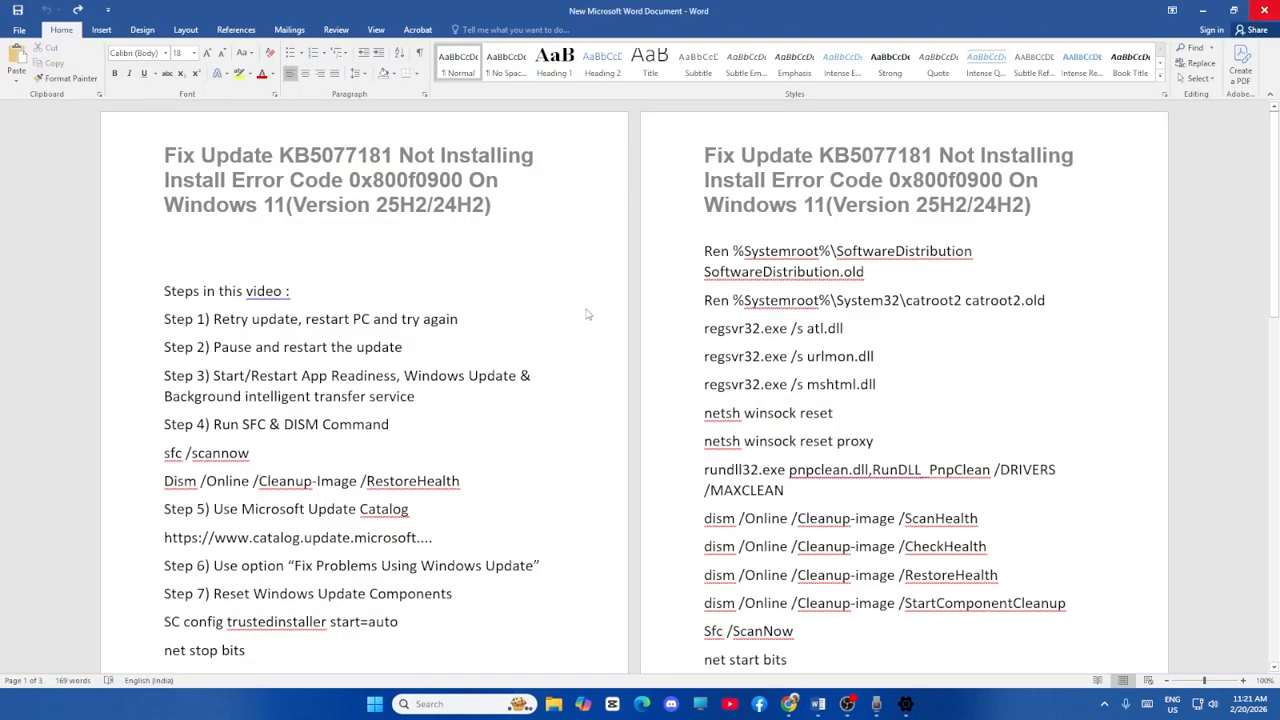
Locate and highlight step 4, "Run SFC & DISM Command", in the Word document, and clear the selection.
{"action": "scroll", "coordinate": [440, 358], "scroll_direction": "down", "scroll_amount": 1}
{"action": "scroll", "coordinate": [475, 320], "scroll_direction": "down", "scroll_amount": 2}
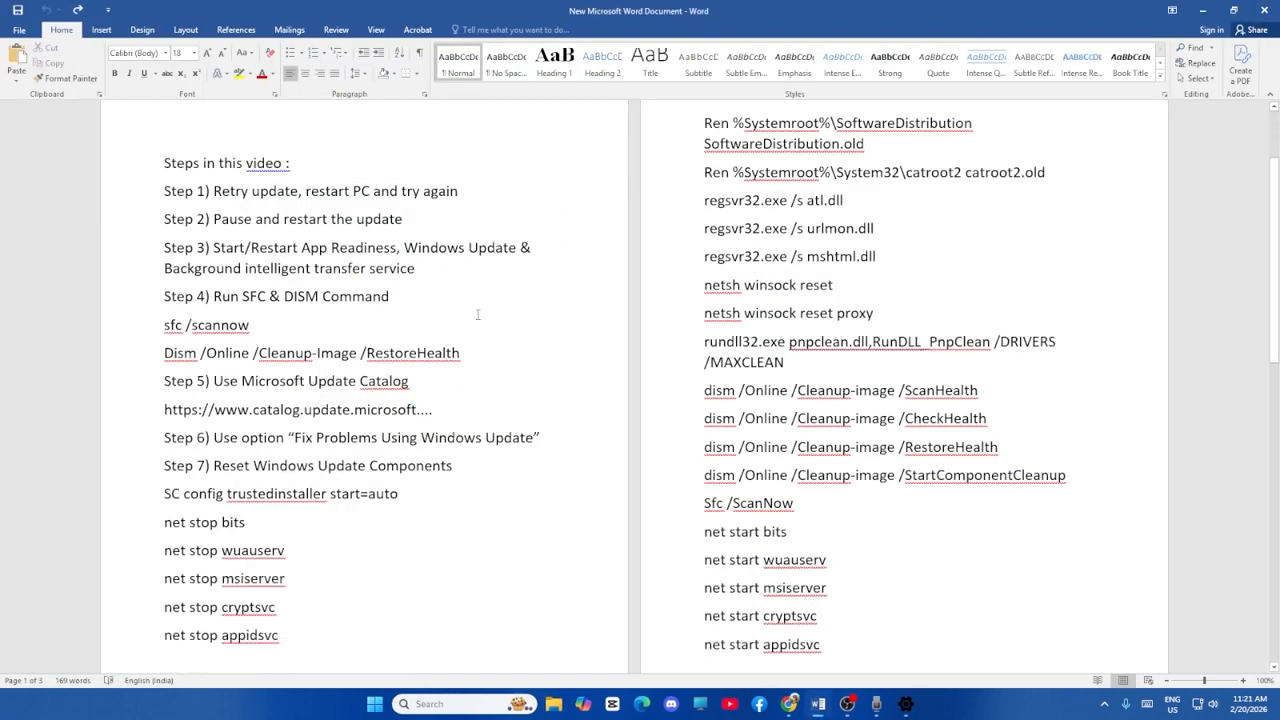
{"action": "left_click_drag", "start_coordinate": [213, 264], "coordinate": [390, 266]}
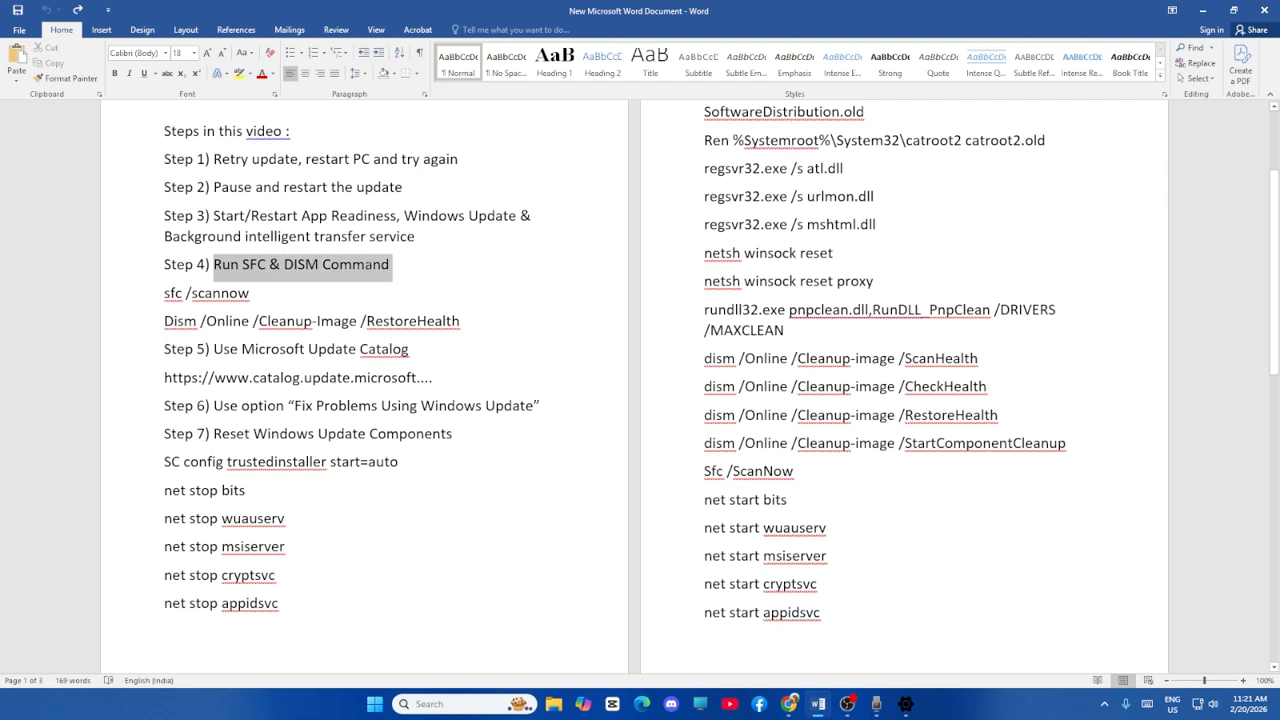
{"action": "left_click", "coordinate": [435, 278]}
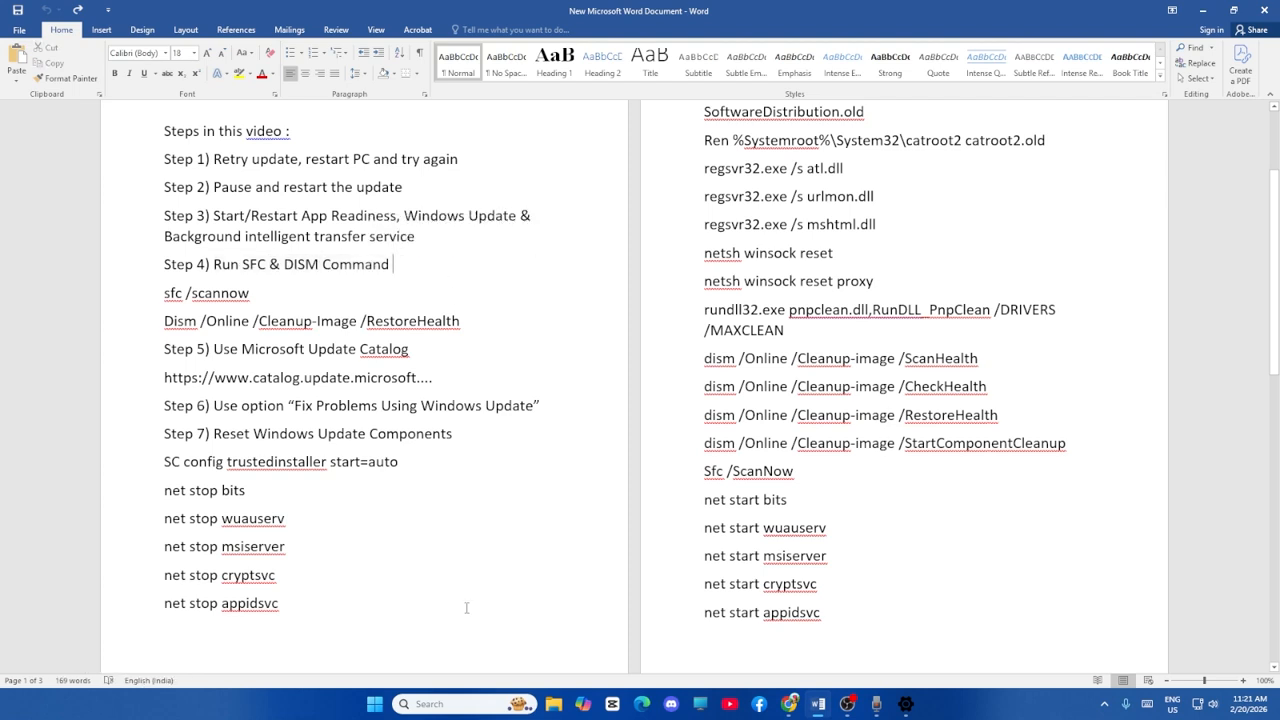
{"action": "left_click", "coordinate": [438, 704]}
{"action": "type", "text": "cmd"}
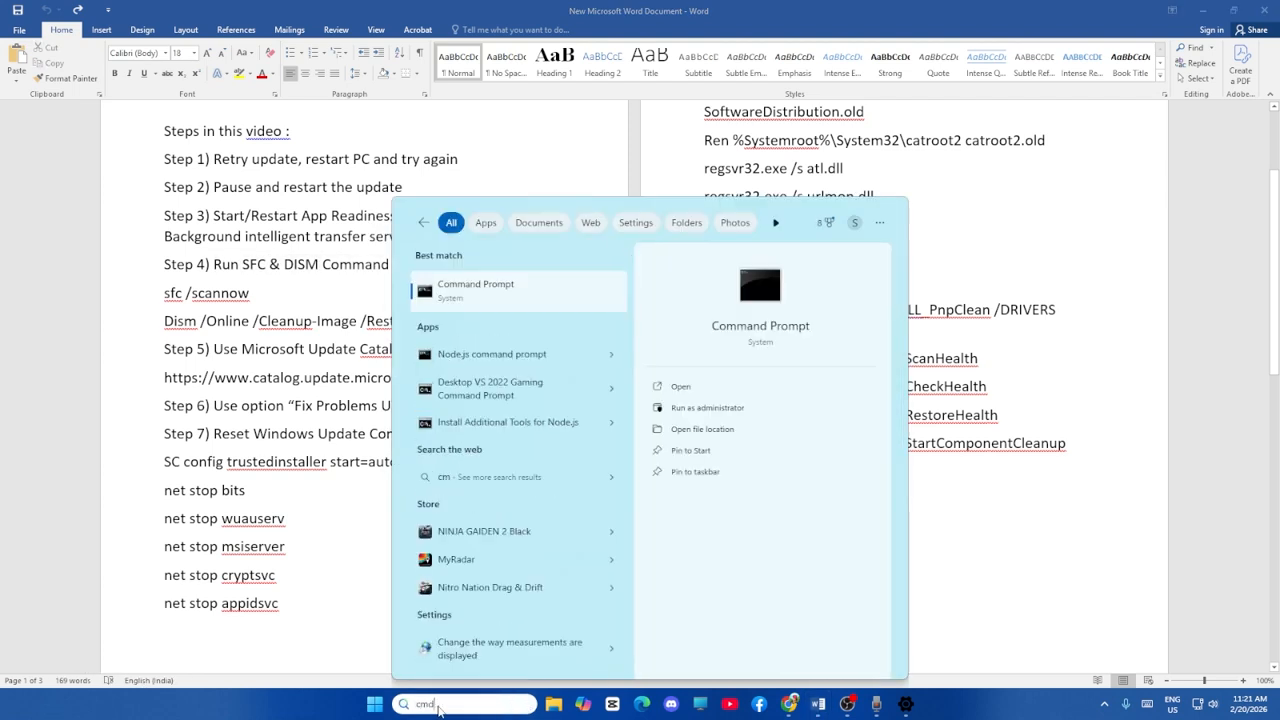
{"action": "left_click", "coordinate": [463, 303]}
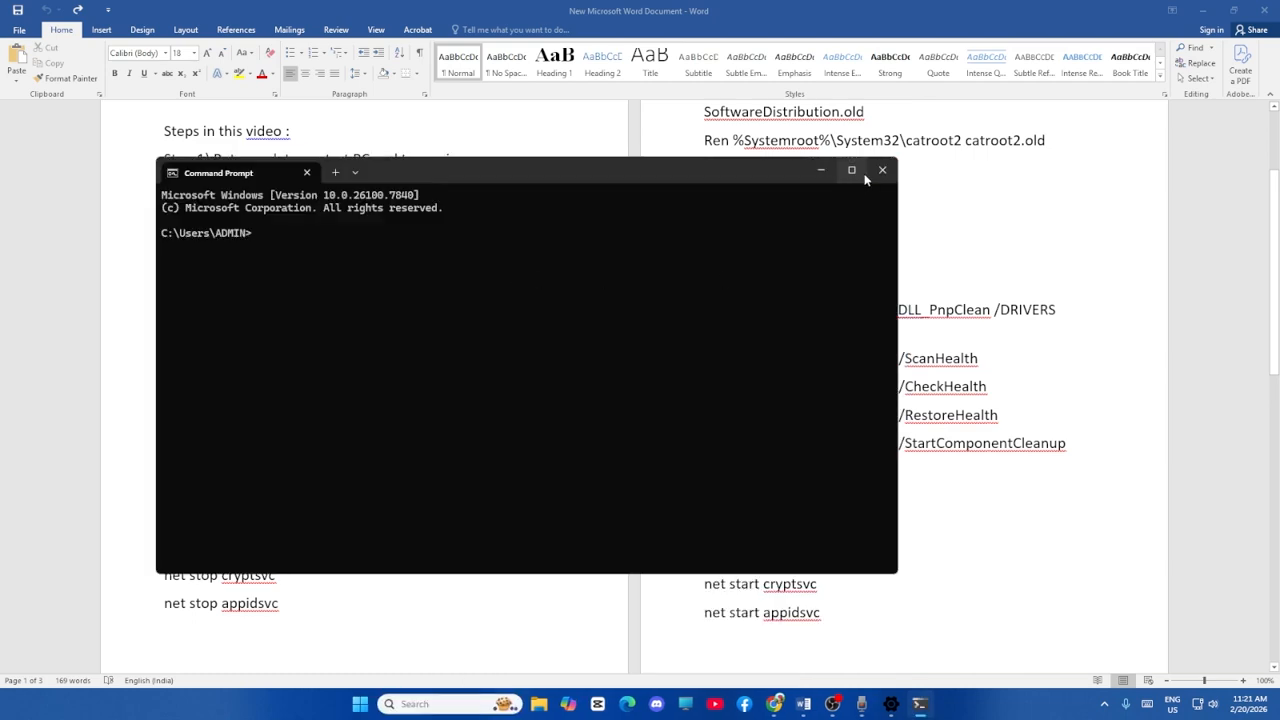
{"action": "left_click", "coordinate": [875, 169]}
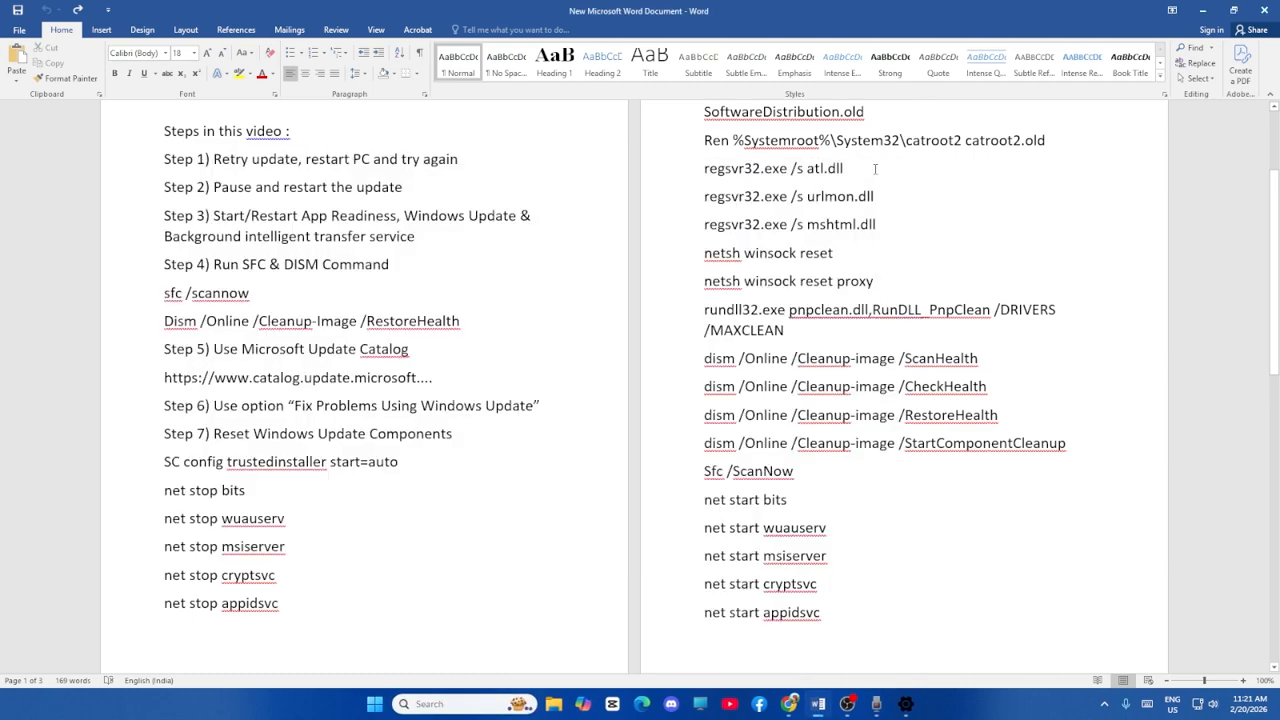
Search Windows for cmd and open Command Prompt as administrator.
{"action": "left_click", "coordinate": [465, 704]}
{"action": "type", "text": "cmd"}
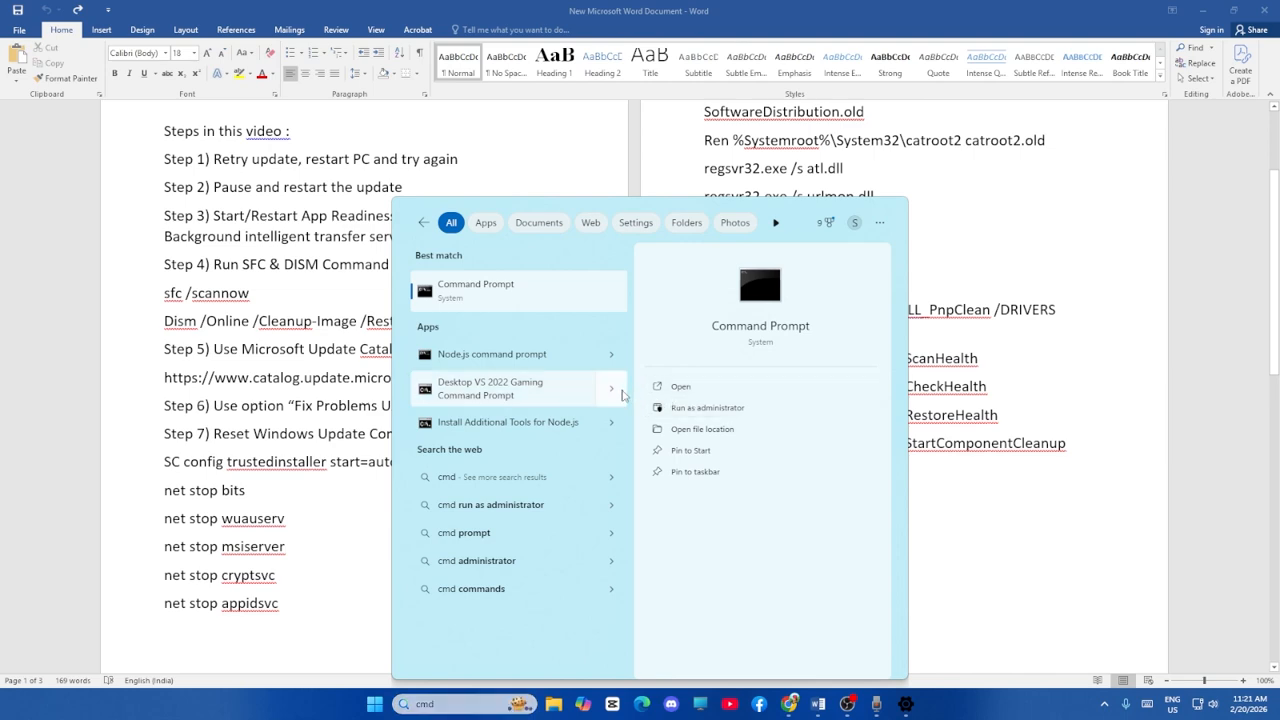
{"action": "left_click", "coordinate": [713, 409]}
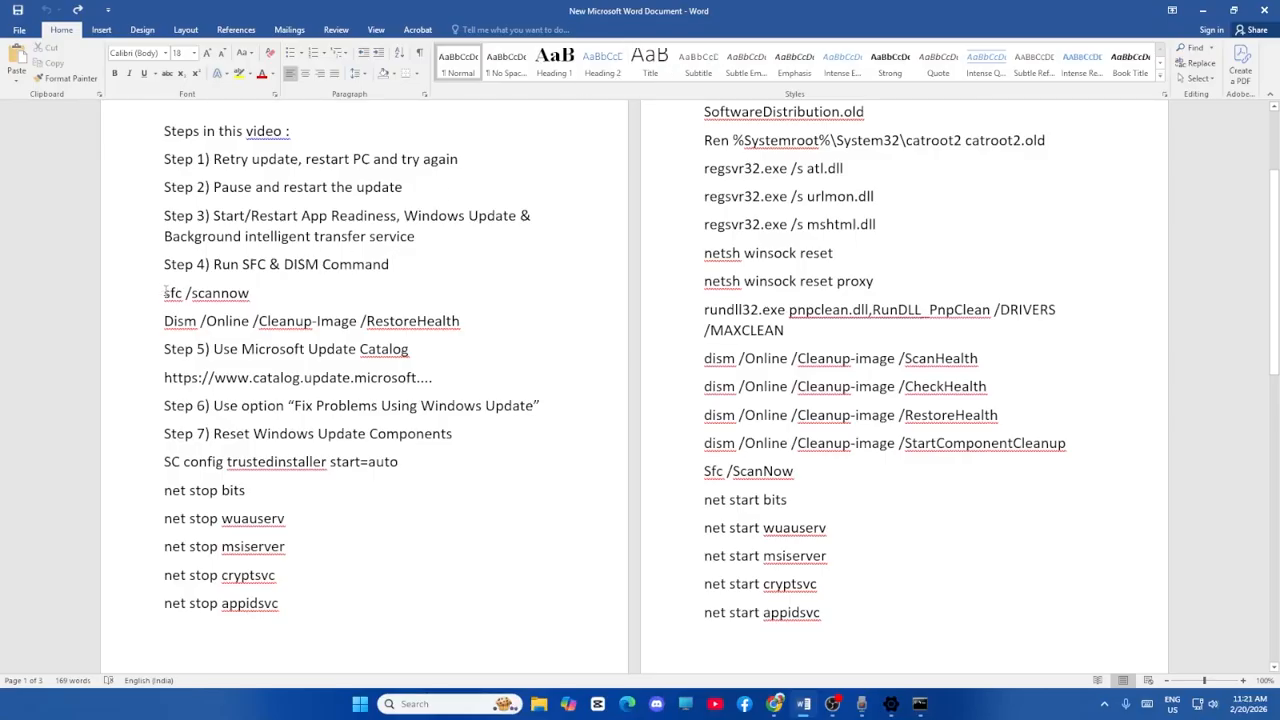
Copy the sfc /scannow command from the Word document and paste it into the administrator Command Prompt.
{"action": "left_click_drag", "start_coordinate": [165, 292], "coordinate": [258, 294]}
{"action": "right_click", "coordinate": [258, 294]}
{"action": "left_click", "coordinate": [285, 318]}
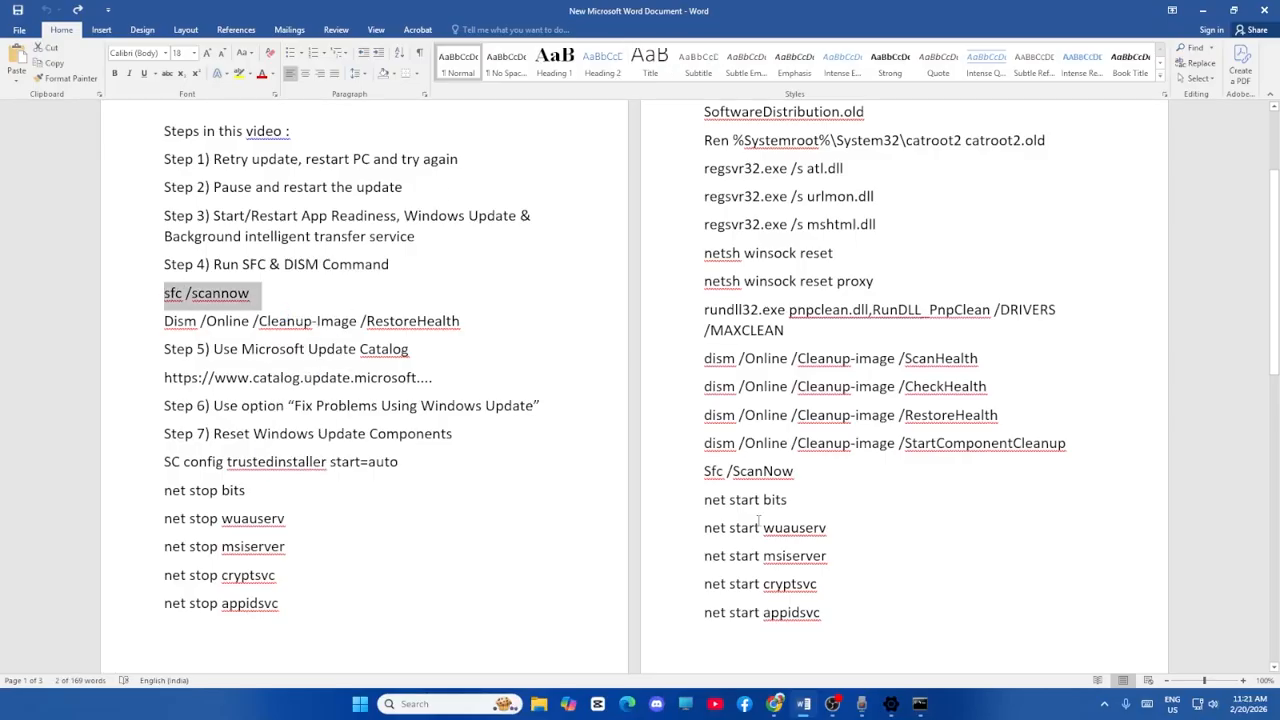
{"action": "left_click", "coordinate": [920, 704]}
{"action": "right_click", "coordinate": [383, 256]}
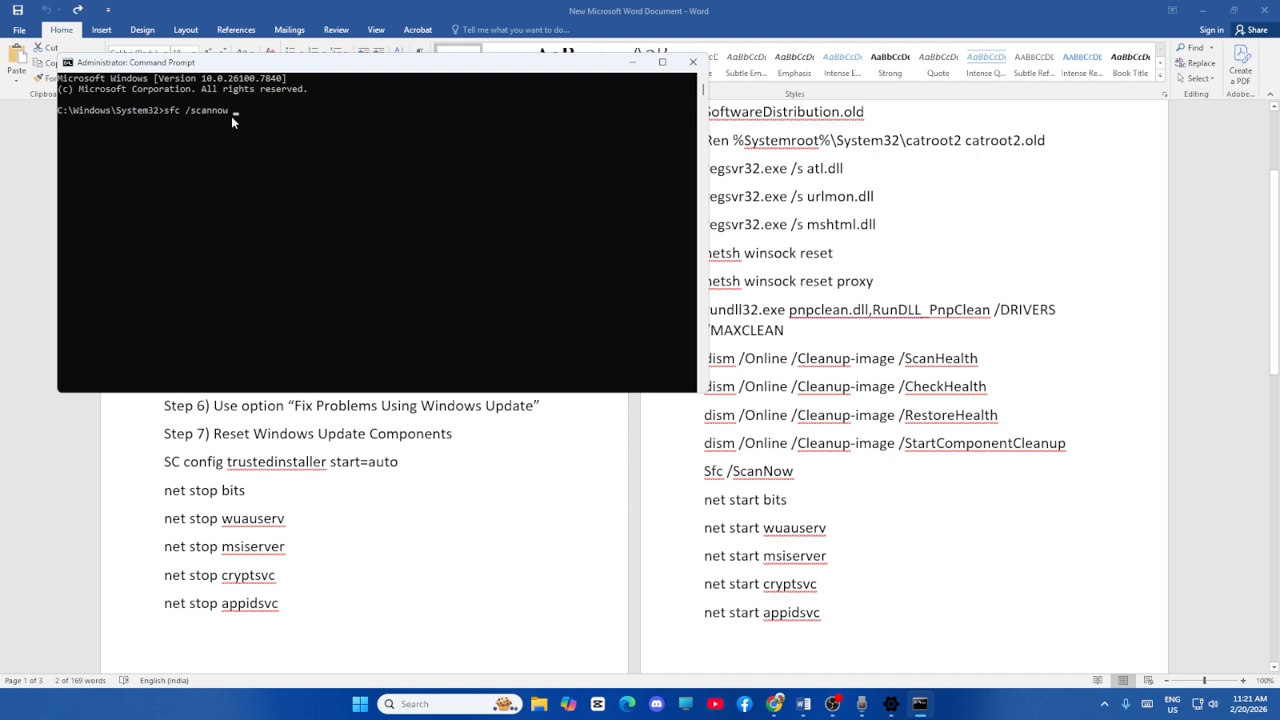
Copy Dism /Online /Cleanup-Image /RestoreHealth from the Word document, enter it in Command Prompt in place of the sfc command, and minimize the window.
{"action": "left_click", "coordinate": [631, 62]}
{"action": "left_click_drag", "start_coordinate": [164, 321], "coordinate": [460, 321]}
{"action": "right_click", "coordinate": [465, 323]}
{"action": "left_click", "coordinate": [493, 346]}
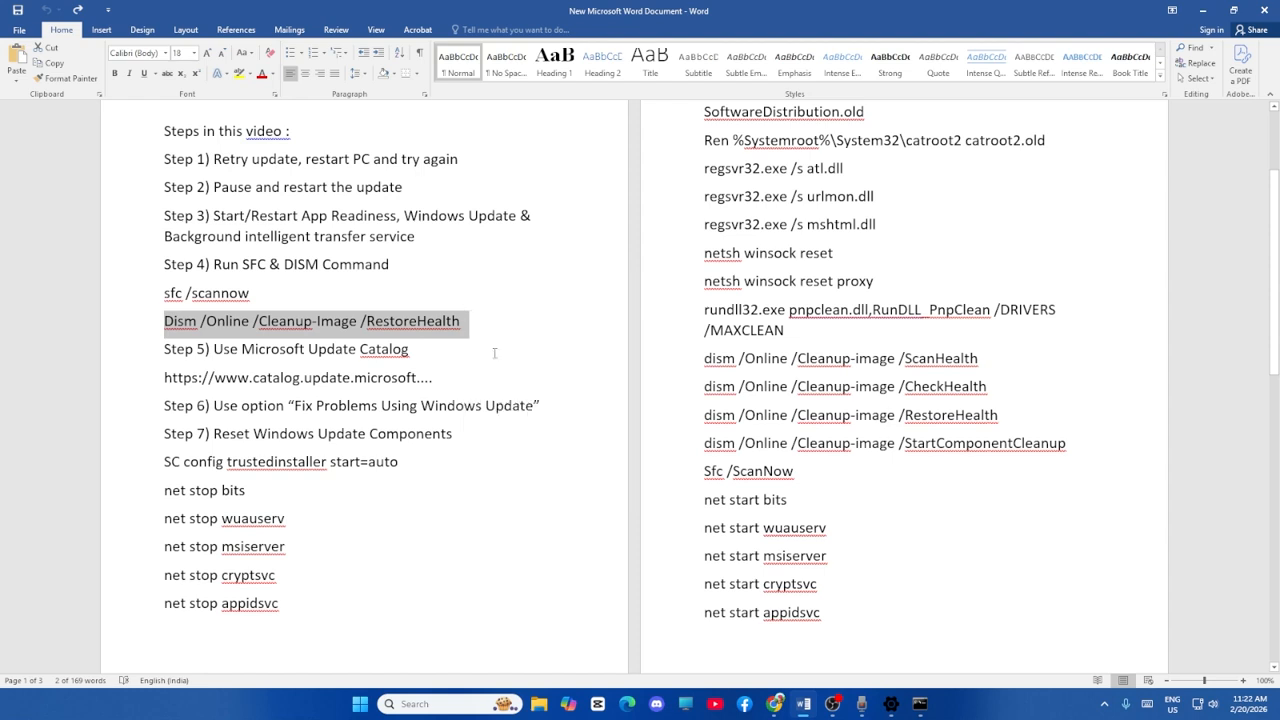
{"action": "left_click", "coordinate": [920, 704]}
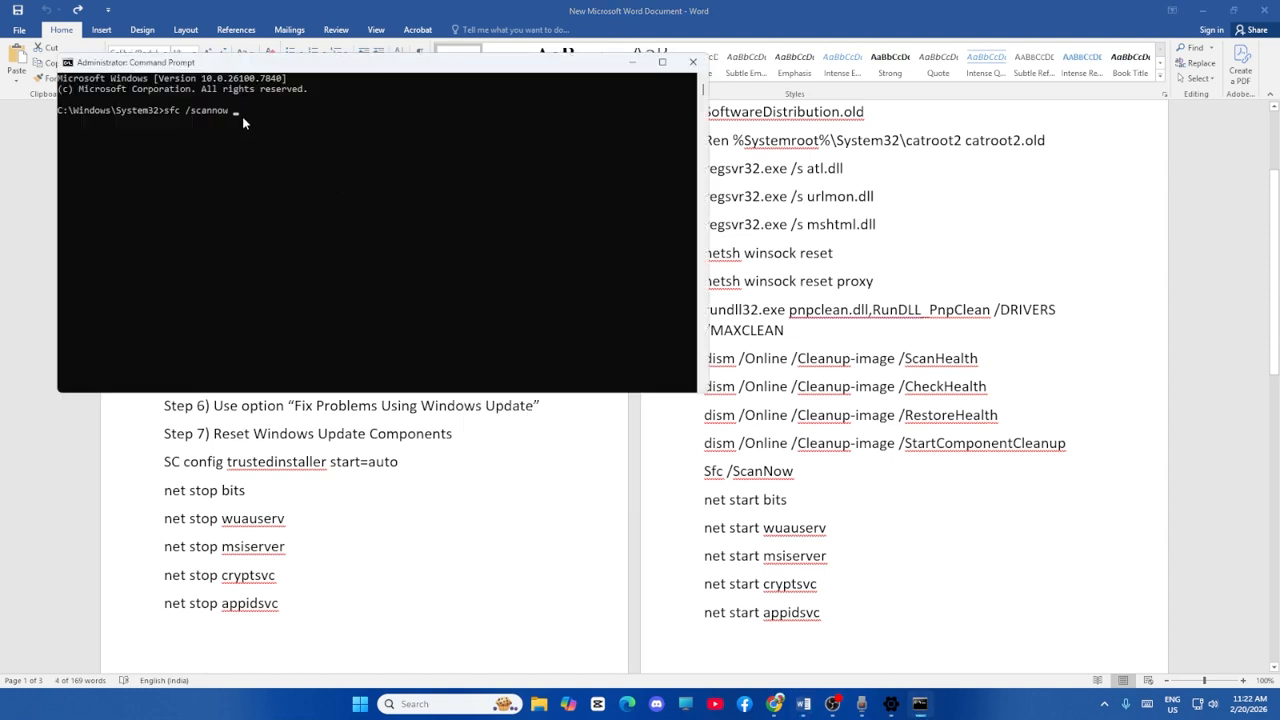
{"action": "left_click_drag", "start_coordinate": [242, 116], "coordinate": [193, 122]}
{"action": "key", "text": "Escape"}
{"action": "key", "text": "BackSpace"}
{"action": "key", "text": "BackSpace"}
{"action": "key", "text": "BackSpace"}
{"action": "key", "text": "BackSpace"}
{"action": "key", "text": "BackSpace"}
{"action": "key", "text": "BackSpace"}
{"action": "key", "text": "BackSpace"}
{"action": "key", "text": "BackSpace"}
{"action": "key", "text": "BackSpace"}
{"action": "key", "text": "BackSpace"}
{"action": "key", "text": "BackSpace"}
{"action": "key", "text": "BackSpace"}
{"action": "key", "text": "ctrl+v"}
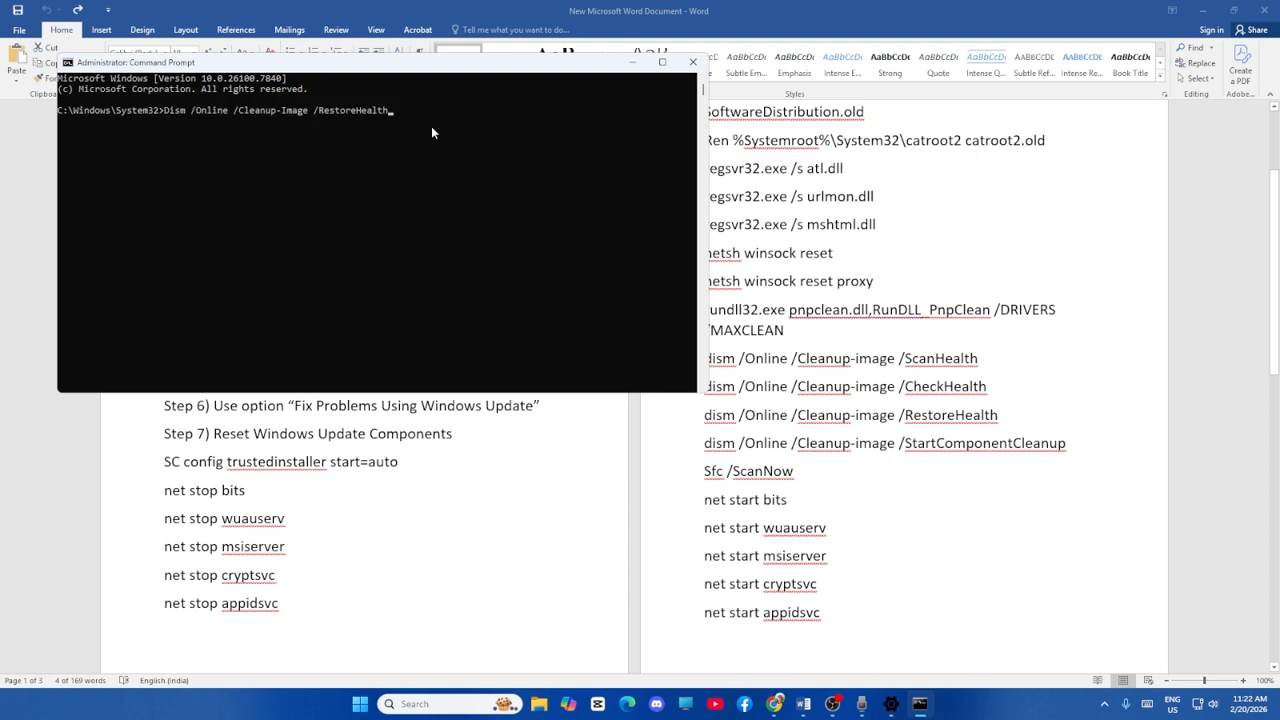
{"action": "left_click", "coordinate": [630, 63]}
Highlight step 5, "Use Microsoft Update Catalog", and copy the update number KB5077181 from the document's header.
{"action": "scroll", "coordinate": [494, 292], "scroll_direction": "down", "scroll_amount": 1}
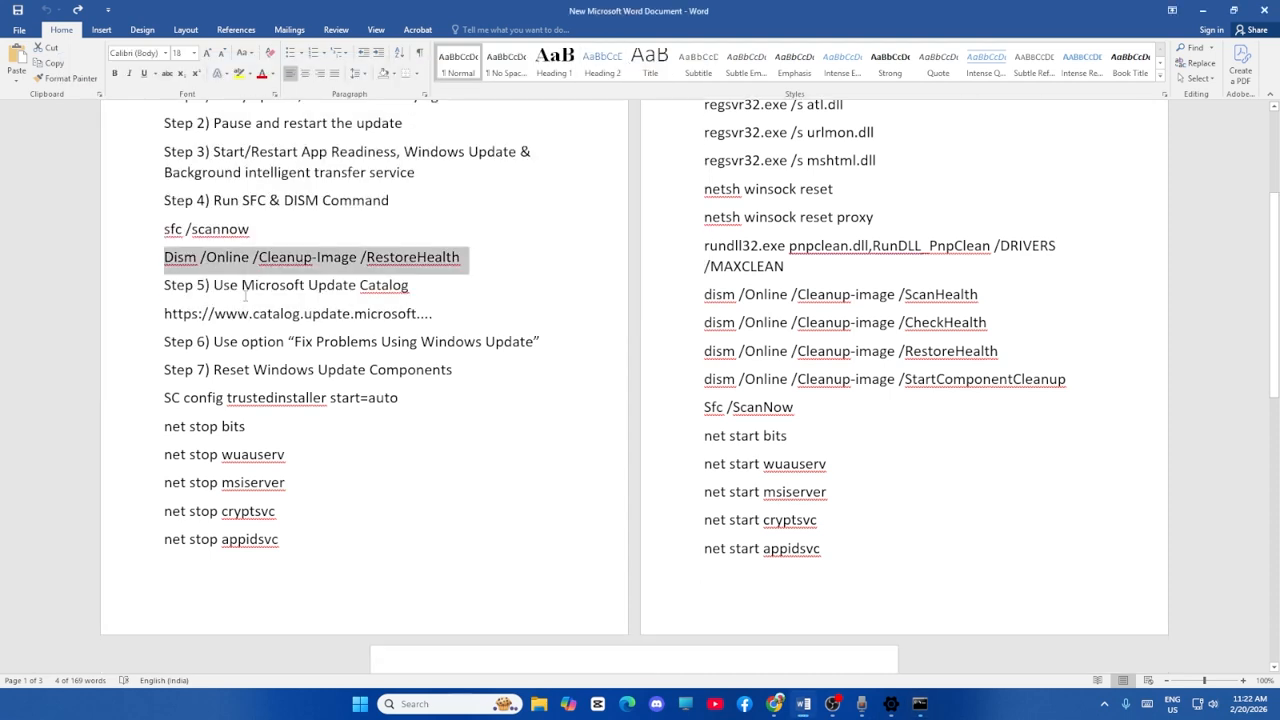
{"action": "left_click_drag", "start_coordinate": [213, 284], "coordinate": [410, 285]}
{"action": "scroll", "coordinate": [485, 321], "scroll_direction": "up", "scroll_amount": 3}
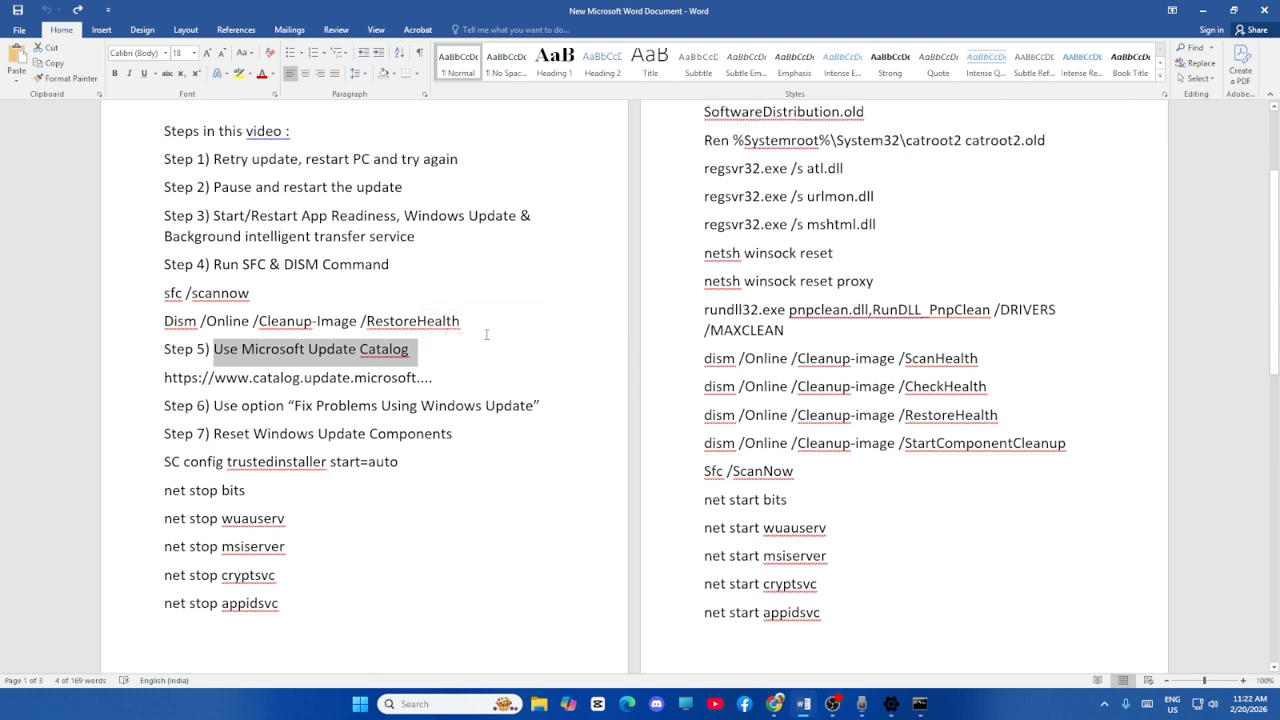
{"action": "left_click", "coordinate": [400, 199]}
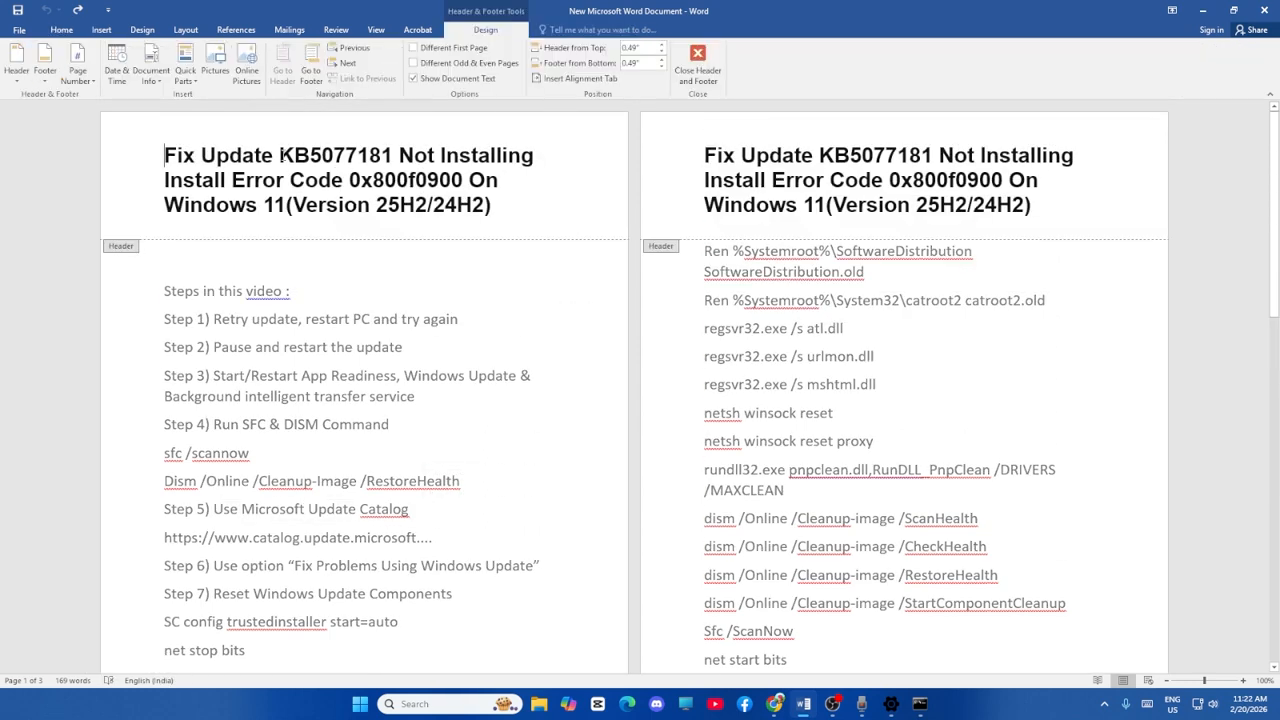
{"action": "left_click_drag", "start_coordinate": [279, 156], "coordinate": [392, 156]}
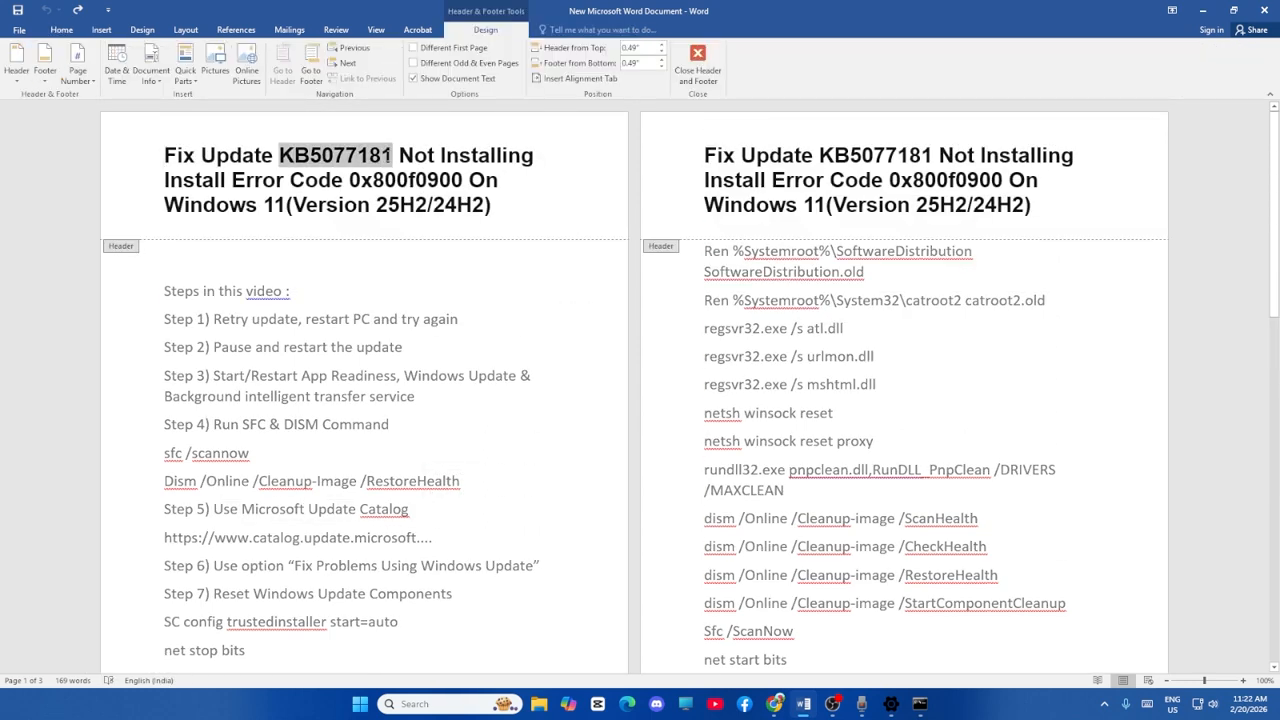
{"action": "right_click", "coordinate": [389, 160]}
{"action": "key", "text": "Escape"}
Switch to Chrome and search the Microsoft Update Catalog for KB5077181.
{"action": "left_click", "coordinate": [775, 704]}
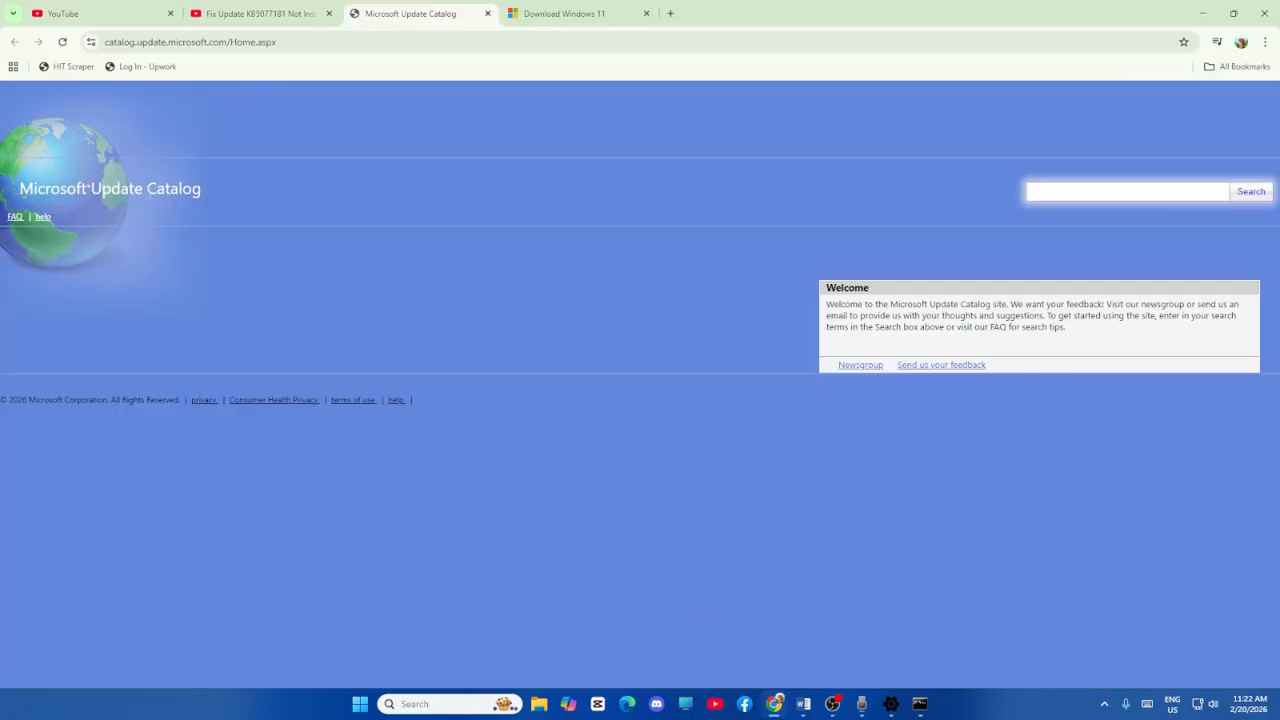
{"action": "right_click", "coordinate": [1040, 191]}
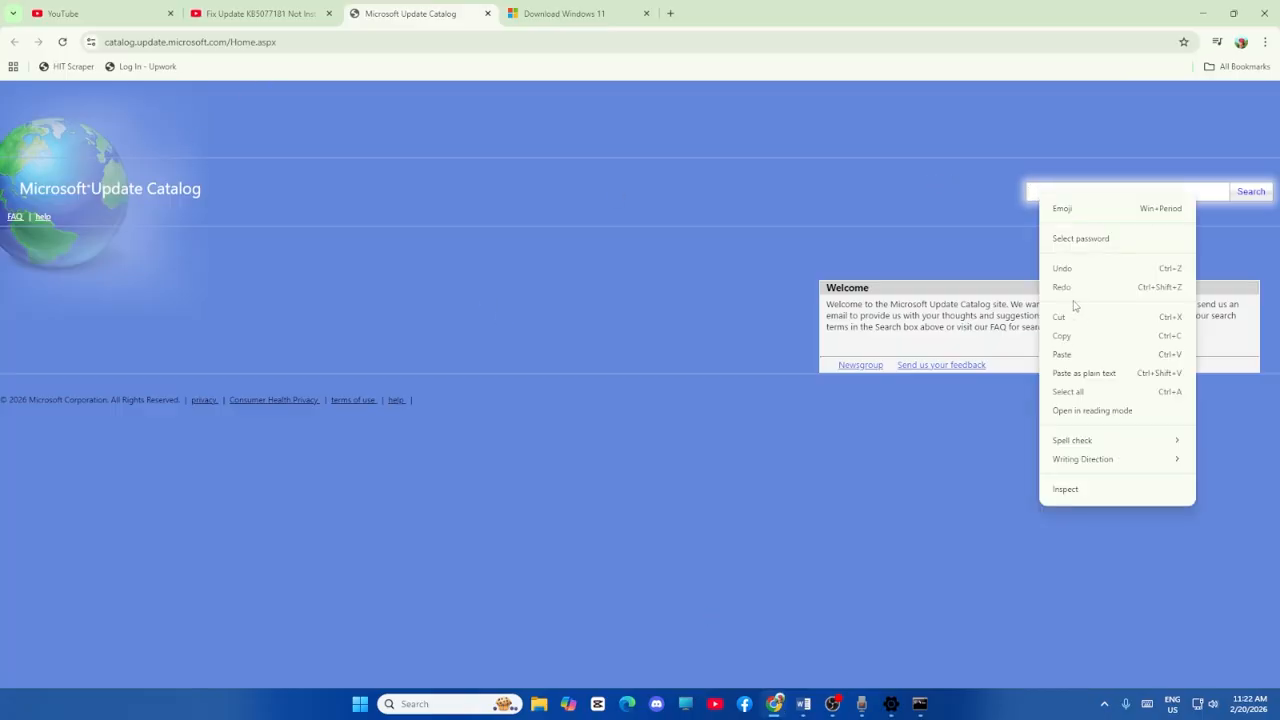
{"action": "left_click", "coordinate": [1077, 343]}
{"action": "left_click", "coordinate": [1246, 200]}
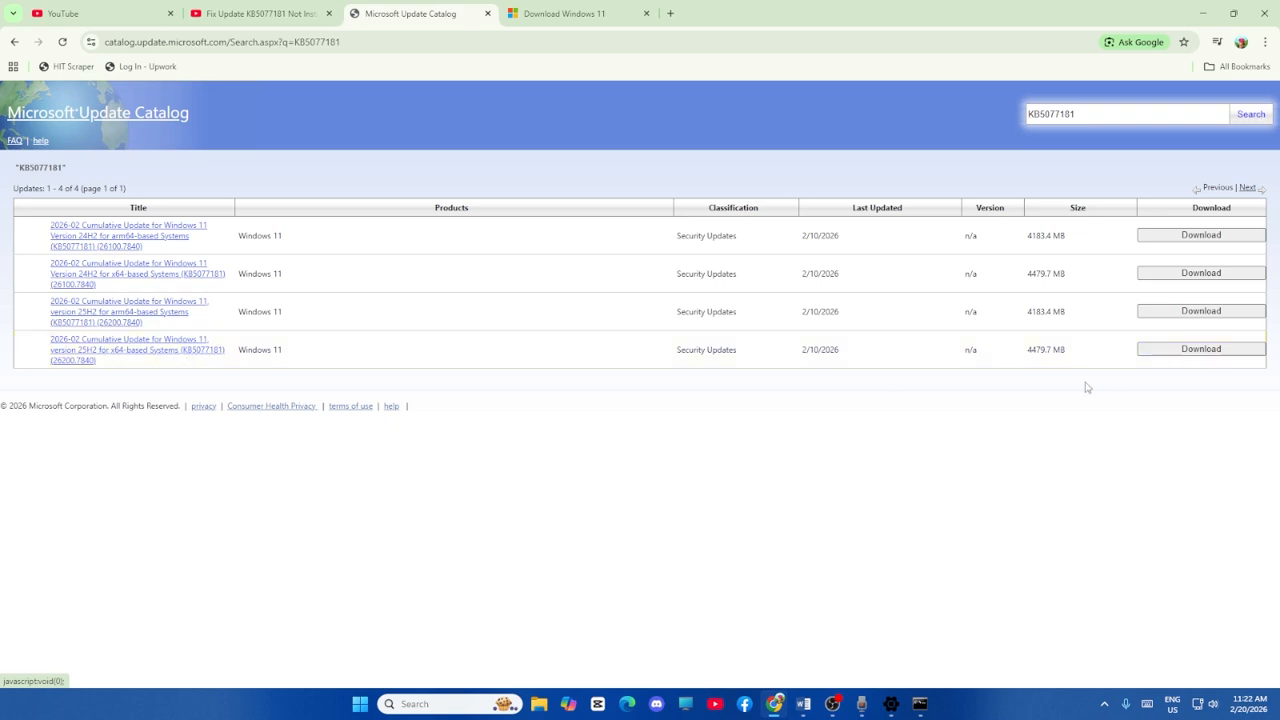
Return to the Word document and highlight step 6, the option "Fix Problems Using Windows Update", and clear the selection.
{"action": "left_click", "coordinate": [806, 705]}
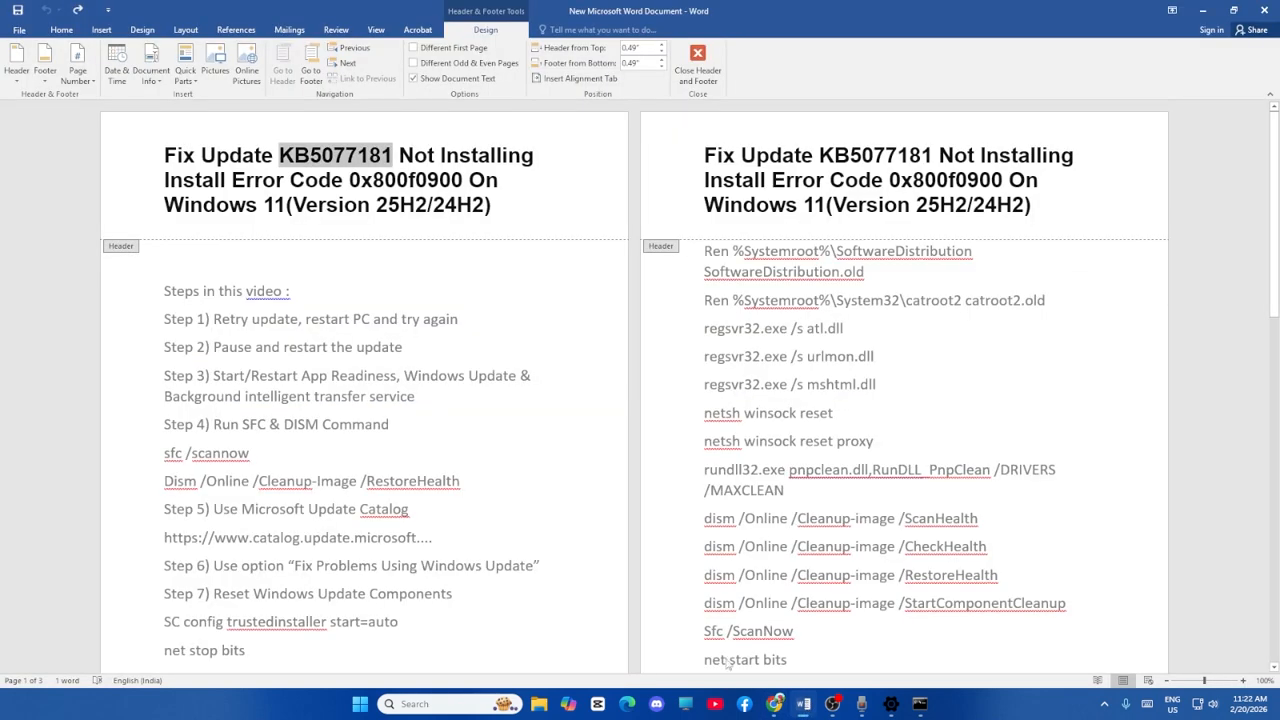
{"action": "scroll", "coordinate": [498, 320], "scroll_direction": "down", "scroll_amount": 5}
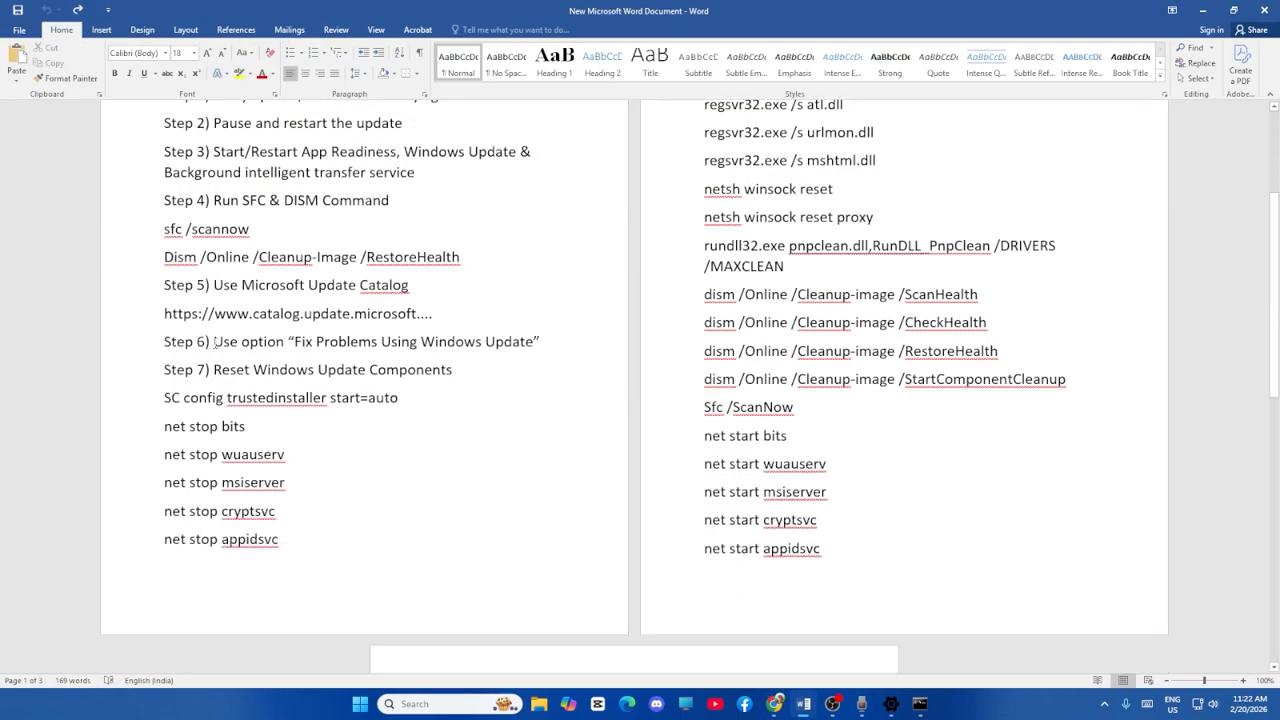
{"action": "left_click_drag", "start_coordinate": [214, 342], "coordinate": [542, 342]}
{"action": "left_click", "coordinate": [550, 345]}
Switch to Settings and open the System Recovery page with the "Fix problems using Windows Update" option.
{"action": "left_click", "coordinate": [891, 704]}
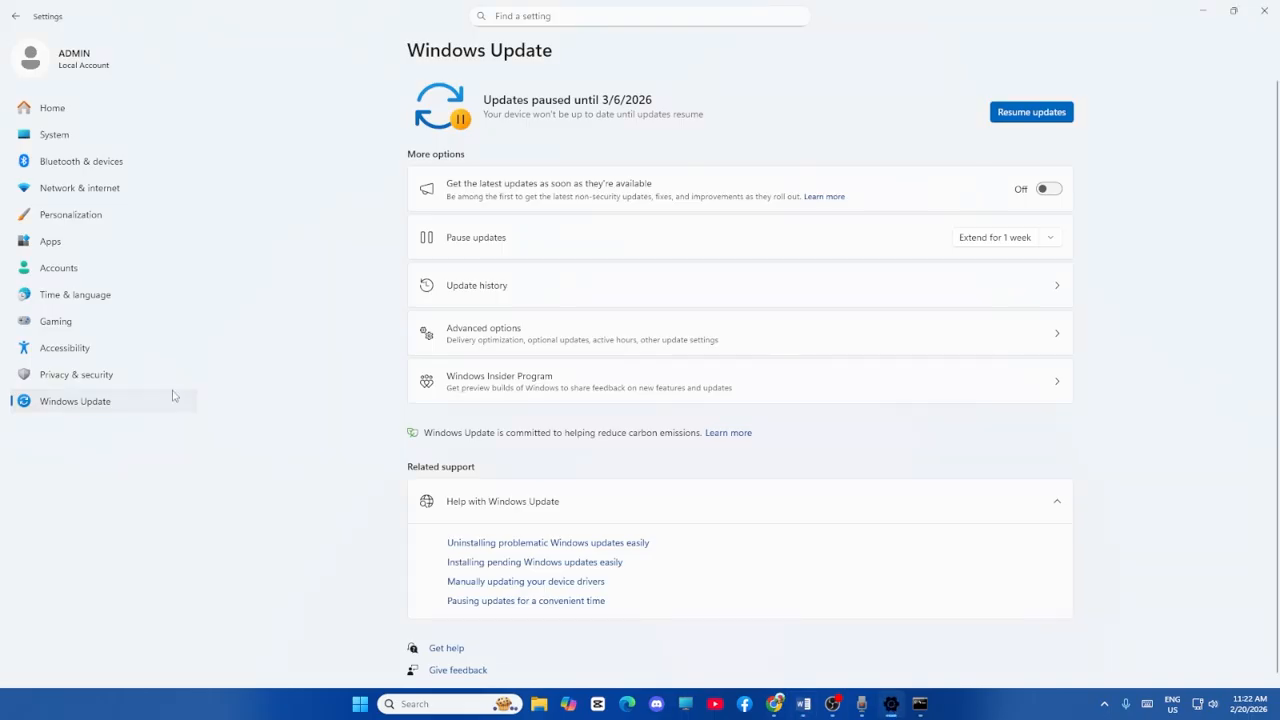
{"action": "left_click", "coordinate": [80, 134]}
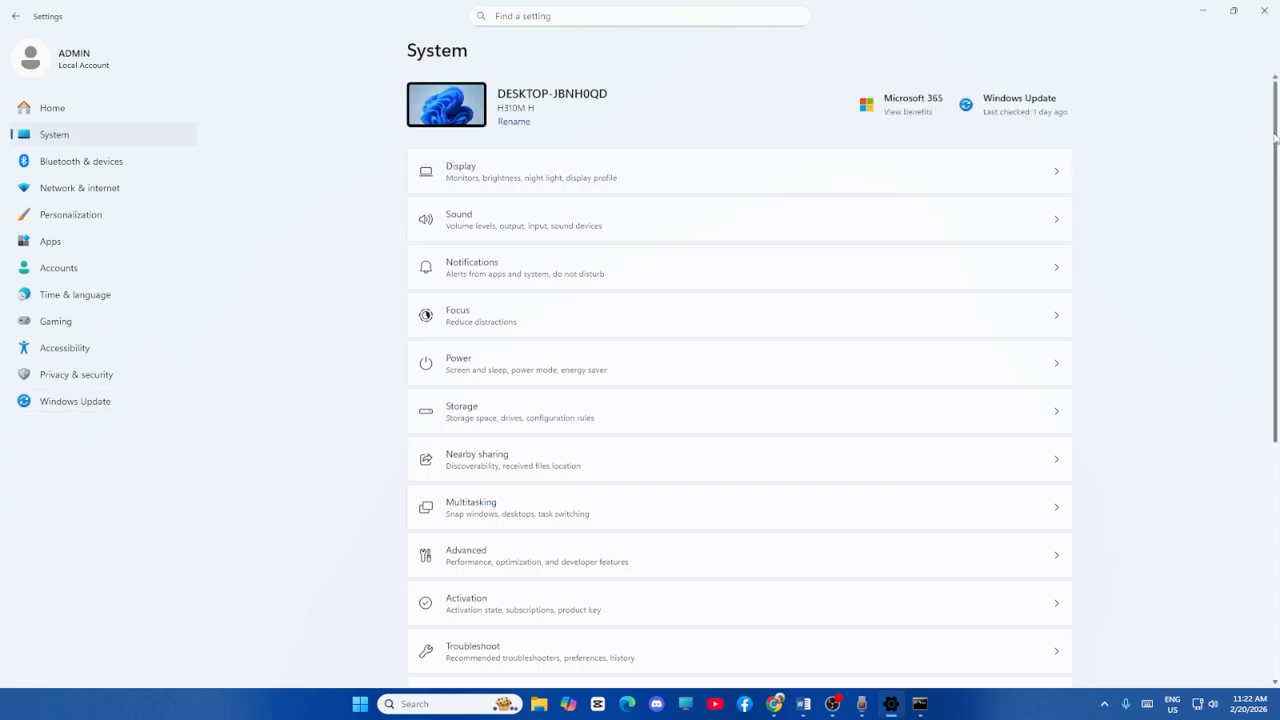
{"action": "scroll", "coordinate": [1276, 172], "scroll_direction": "down", "scroll_amount": 5}
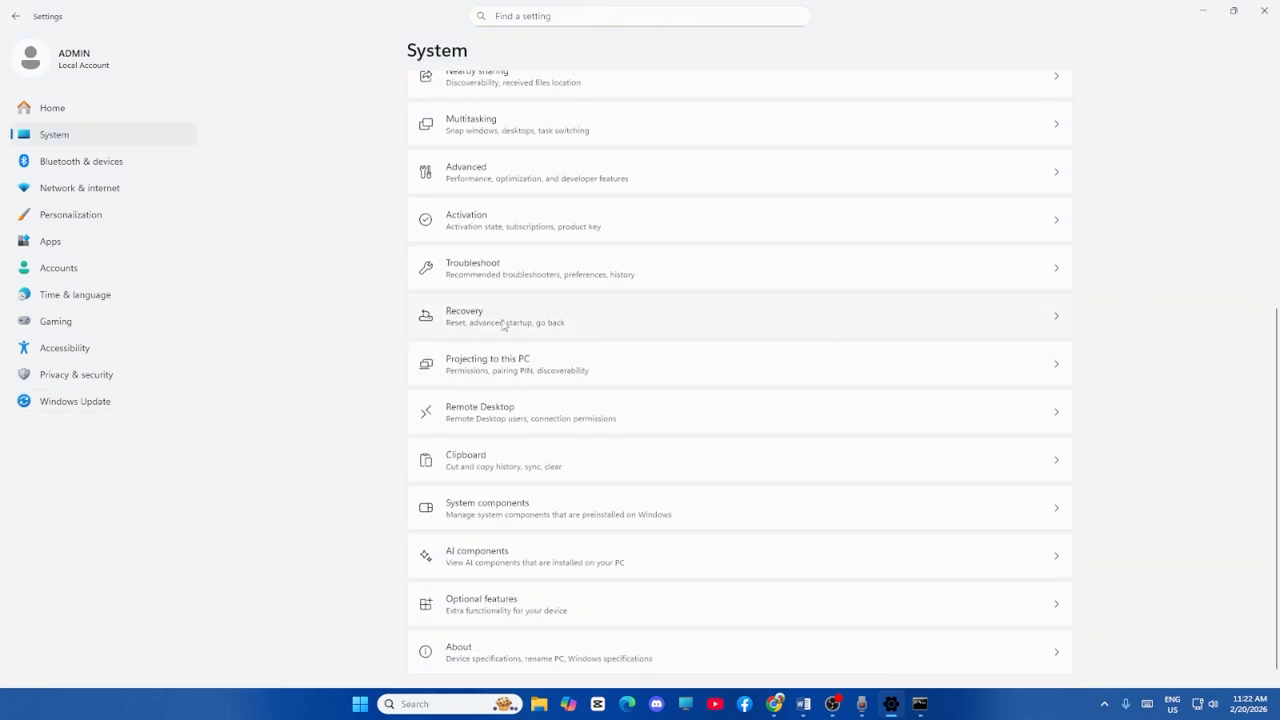
{"action": "left_click", "coordinate": [501, 324]}
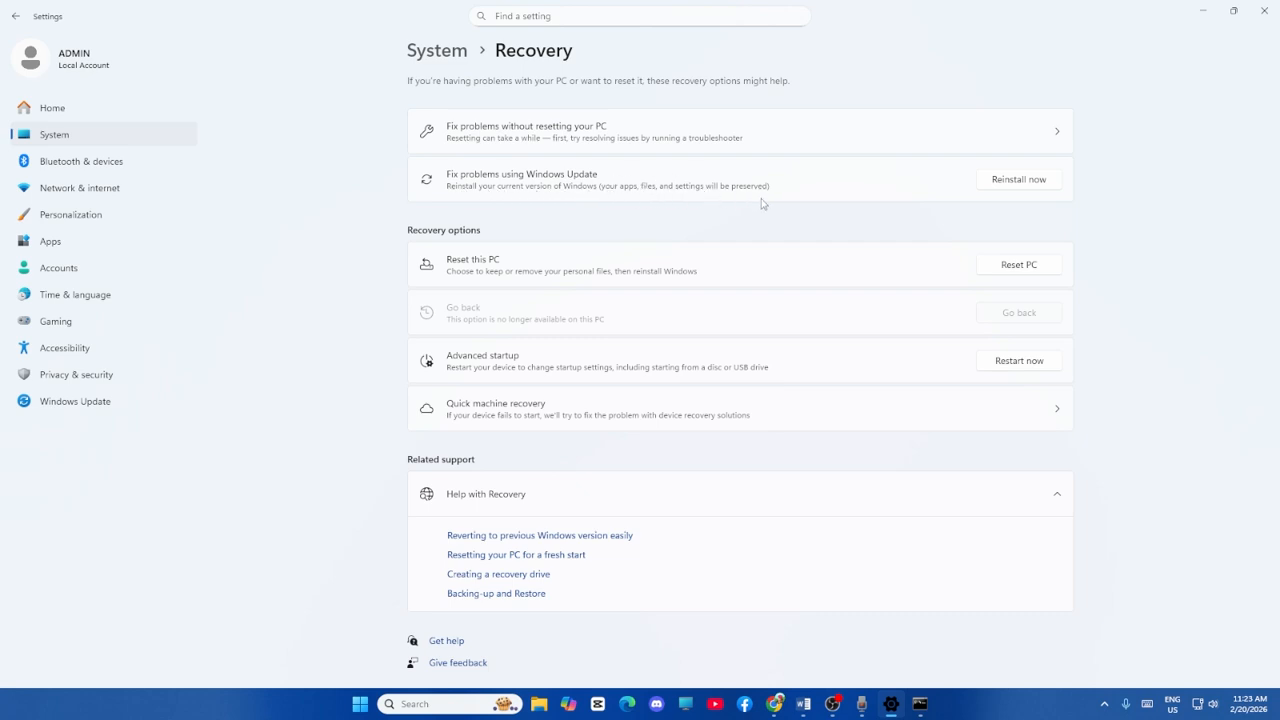
Return to the Word document, highlight step 7's title, and copy the reset commands from "net stop bits" through "net start appidsvc".
{"action": "left_click", "coordinate": [1203, 12]}
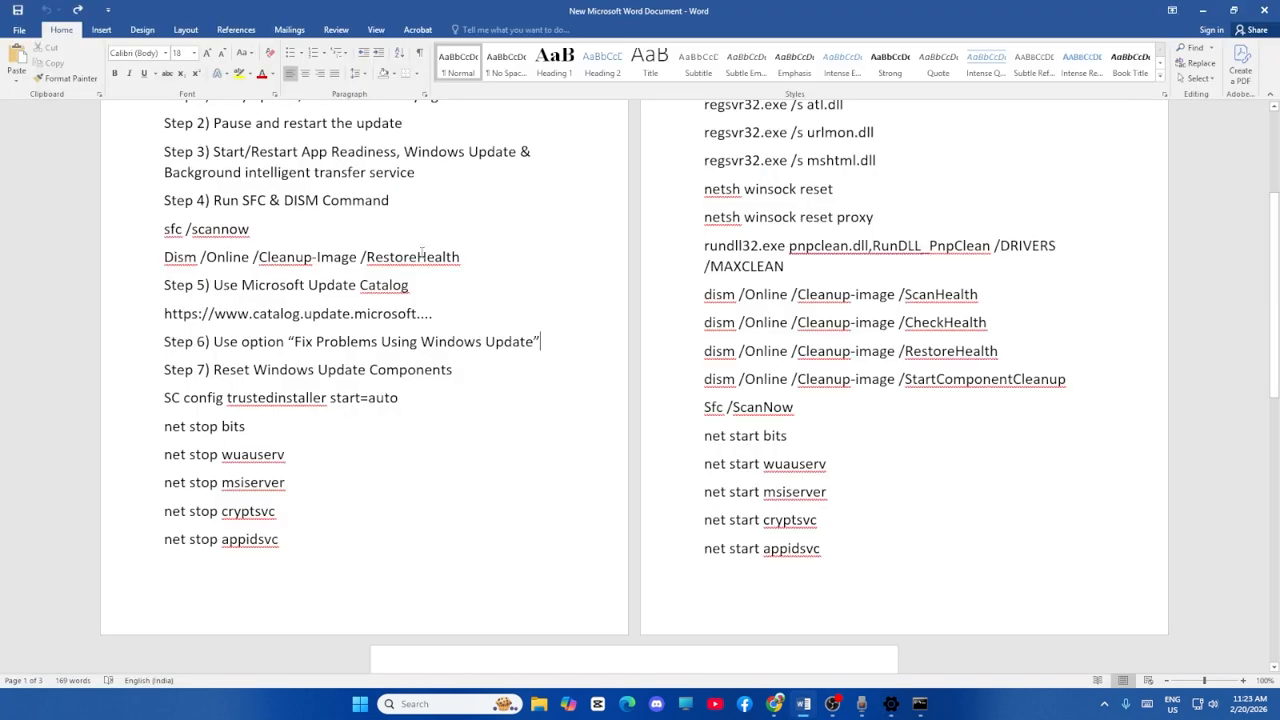
{"action": "scroll", "coordinate": [422, 253], "scroll_direction": "down", "scroll_amount": 2}
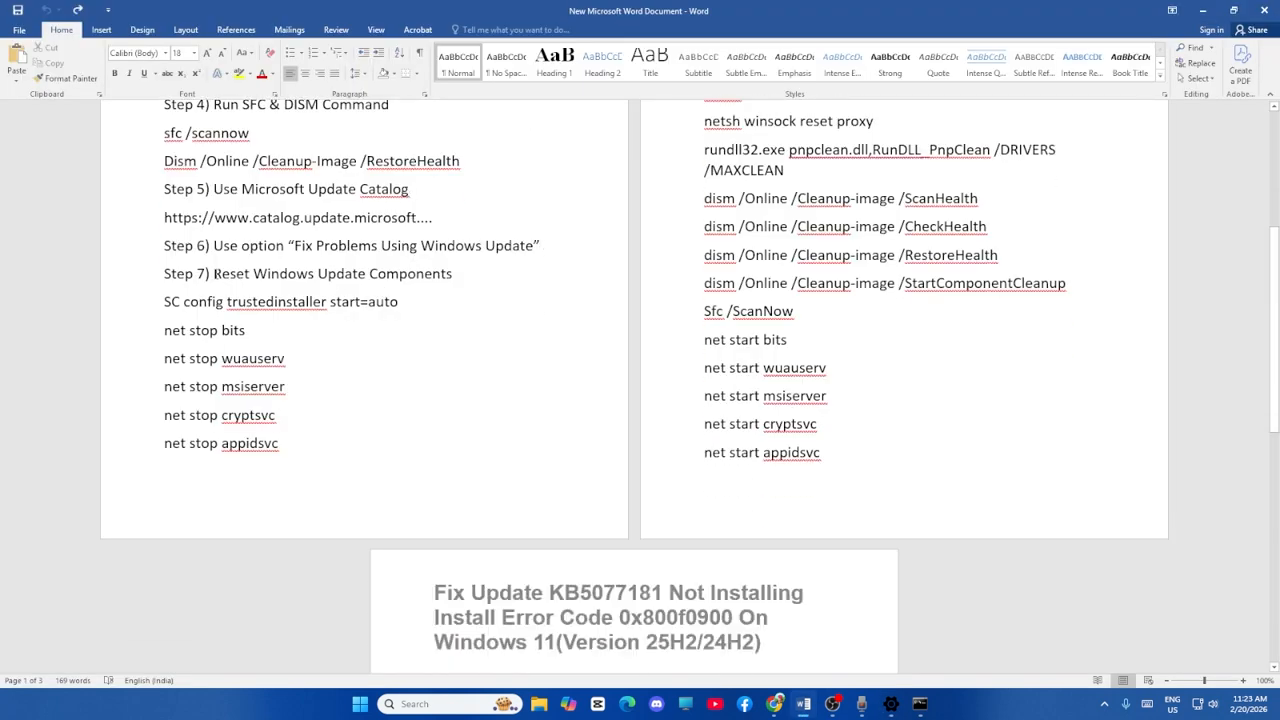
{"action": "left_click_drag", "start_coordinate": [214, 273], "coordinate": [462, 274]}
{"action": "key", "text": "Down"}
{"action": "left_click_drag", "start_coordinate": [160, 330], "coordinate": [825, 469]}
{"action": "right_click", "coordinate": [786, 256]}
{"action": "left_click", "coordinate": [830, 282]}
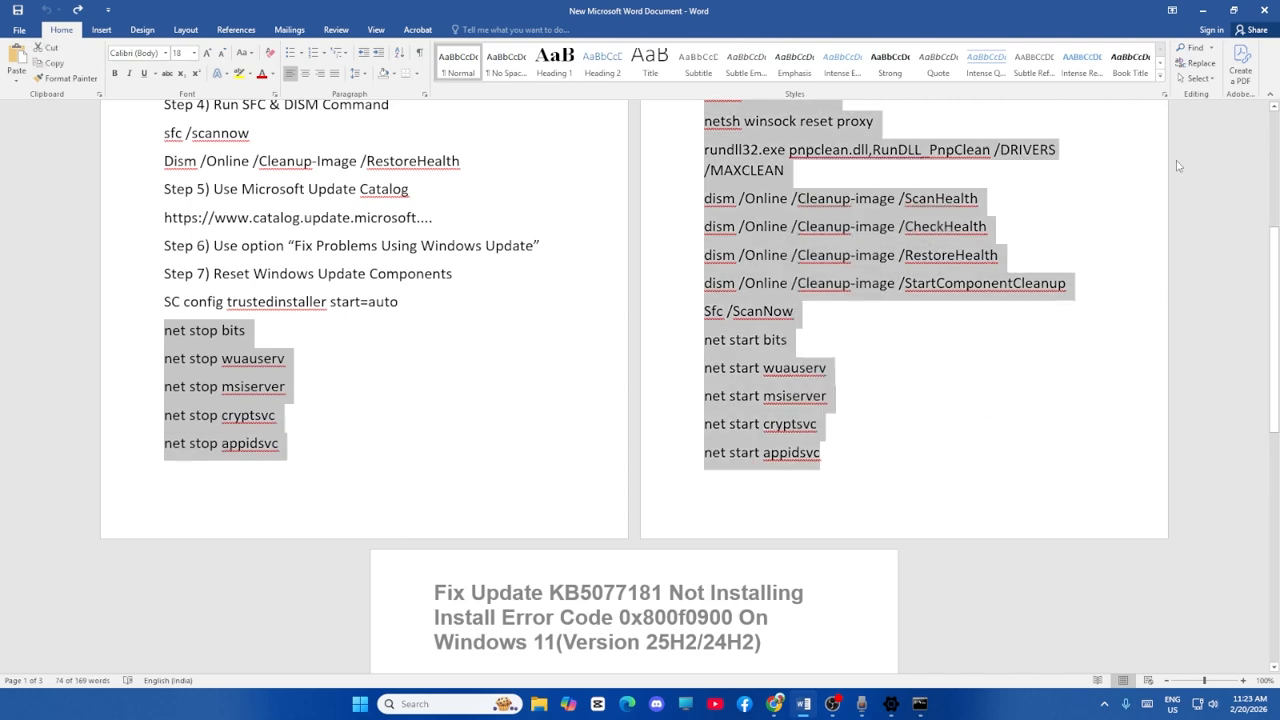
Minimize the open windows and create a new text document on the desktop with its default name.
{"action": "left_click", "coordinate": [1200, 12]}
{"action": "left_click", "coordinate": [1203, 12]}
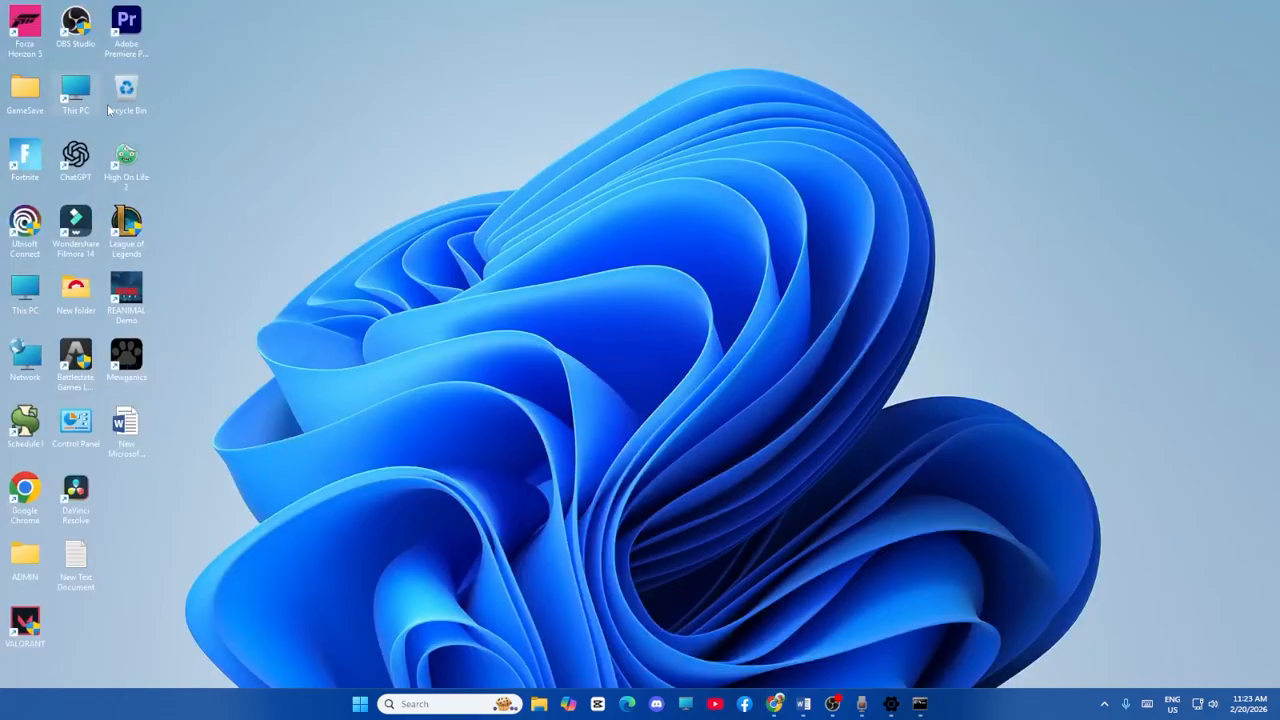
{"action": "right_click", "coordinate": [242, 140]}
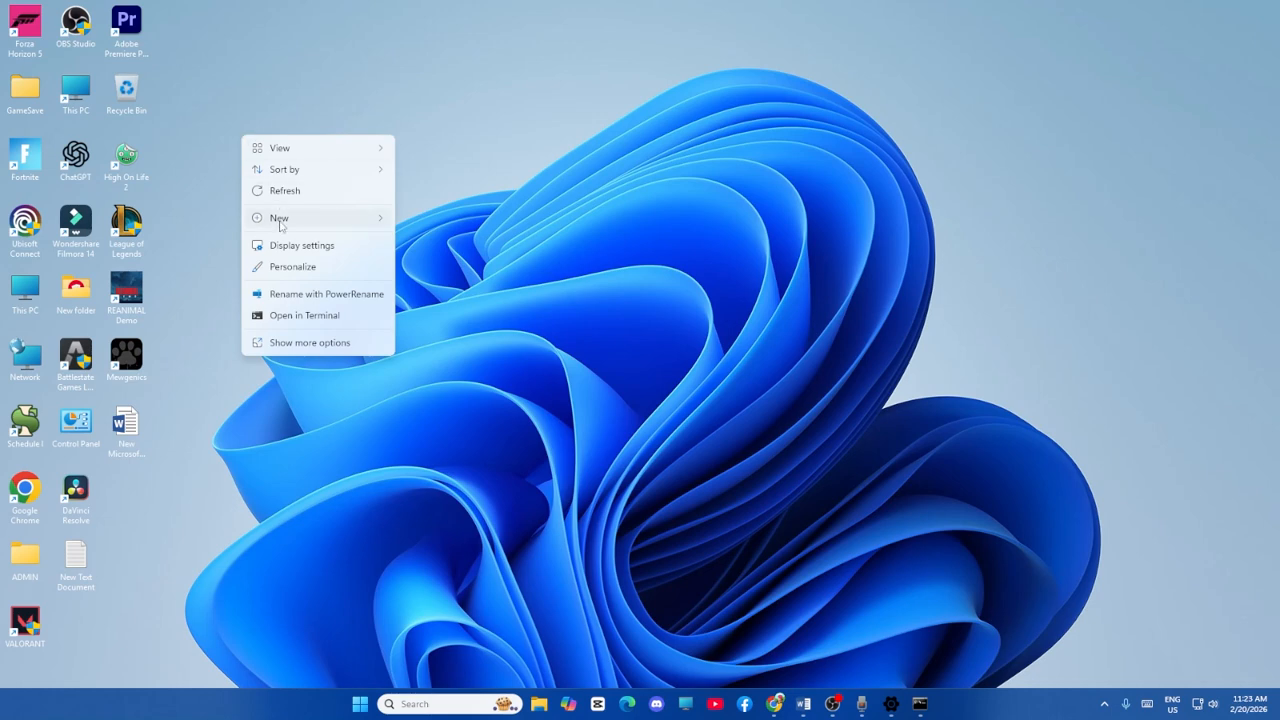
{"action": "mouse_move", "coordinate": [278, 218]}
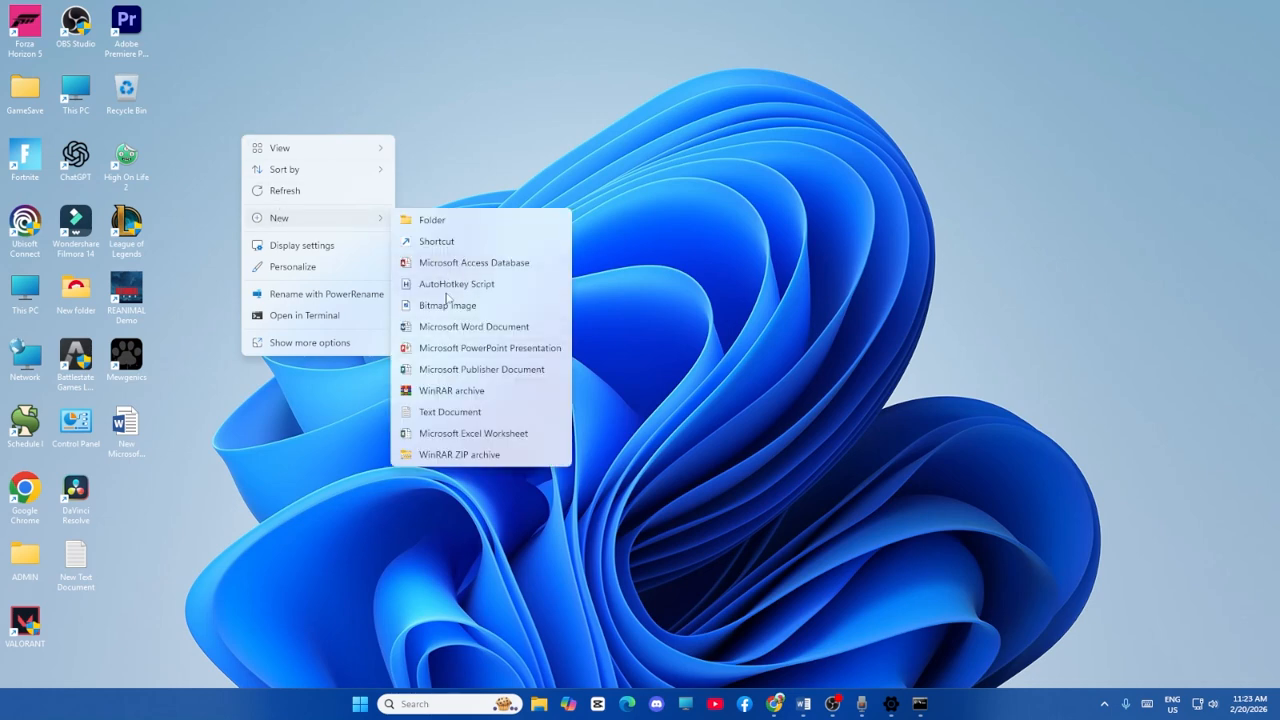
{"action": "left_click", "coordinate": [443, 410]}
{"action": "left_click", "coordinate": [690, 320]}
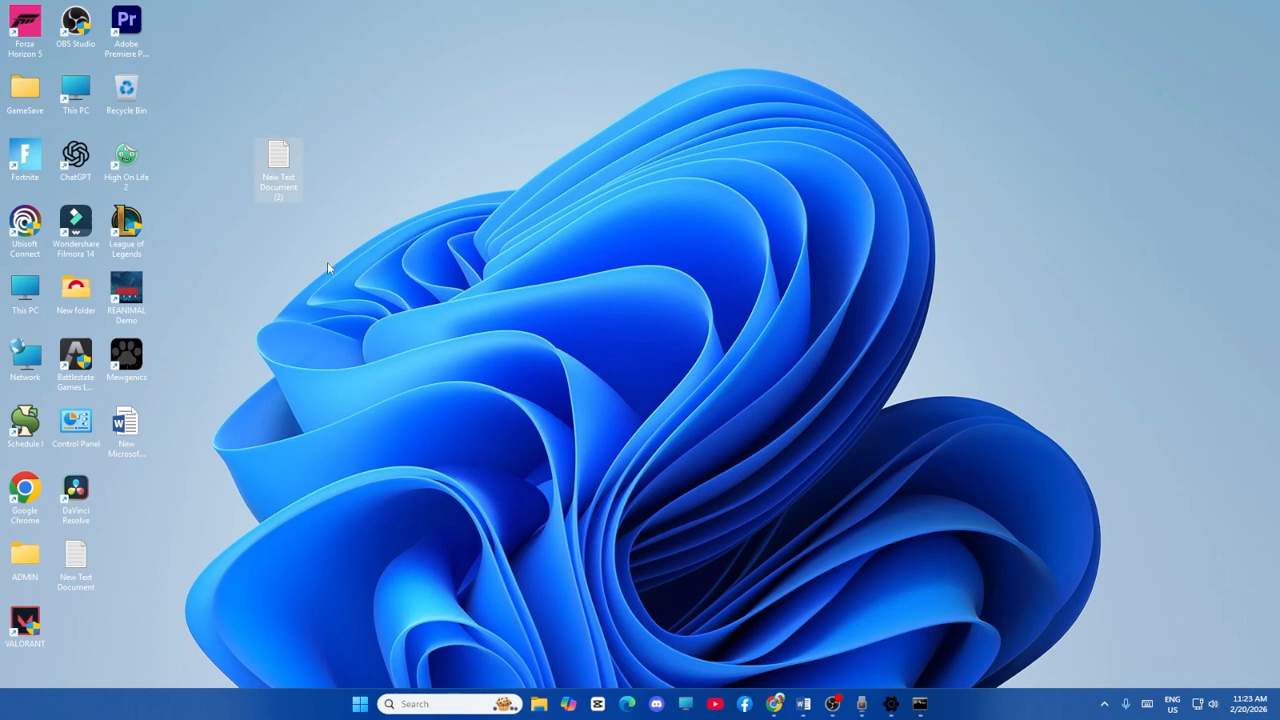
Open the new text document in Notepad and paste the copied reset commands into it.
{"action": "key", "text": "Return"}
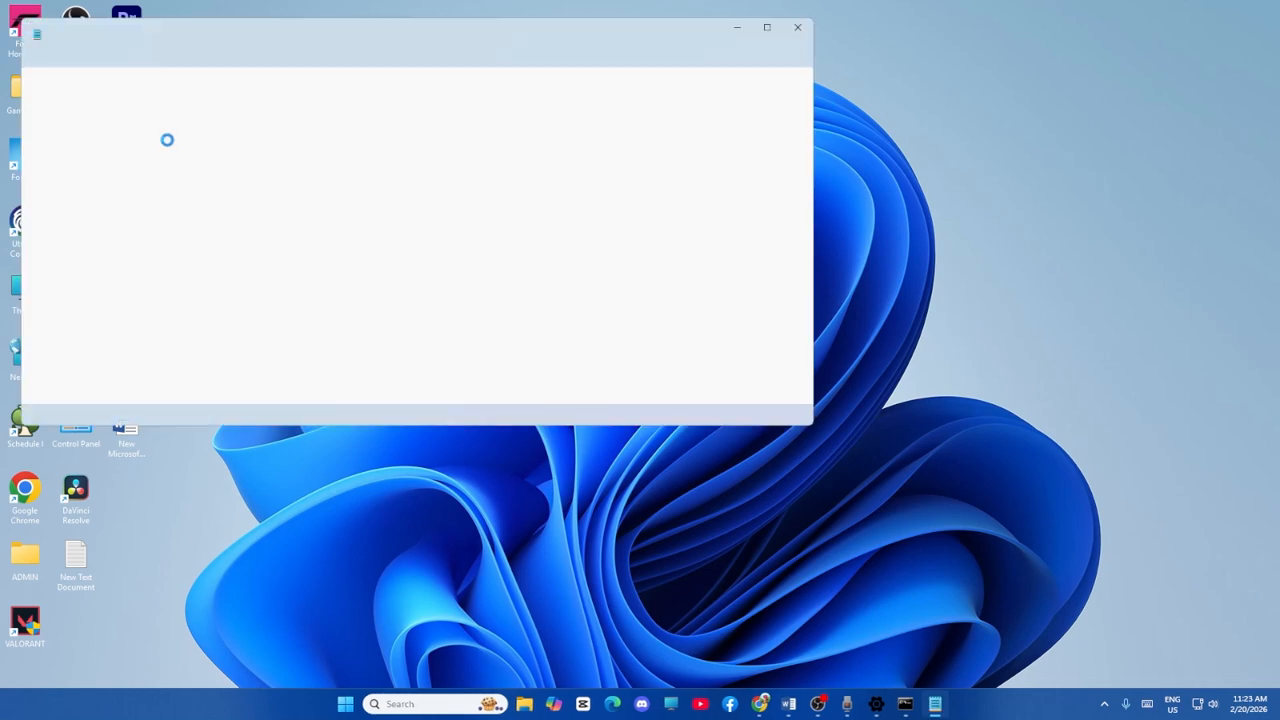
{"action": "right_click", "coordinate": [168, 138]}
{"action": "left_click", "coordinate": [283, 163]}
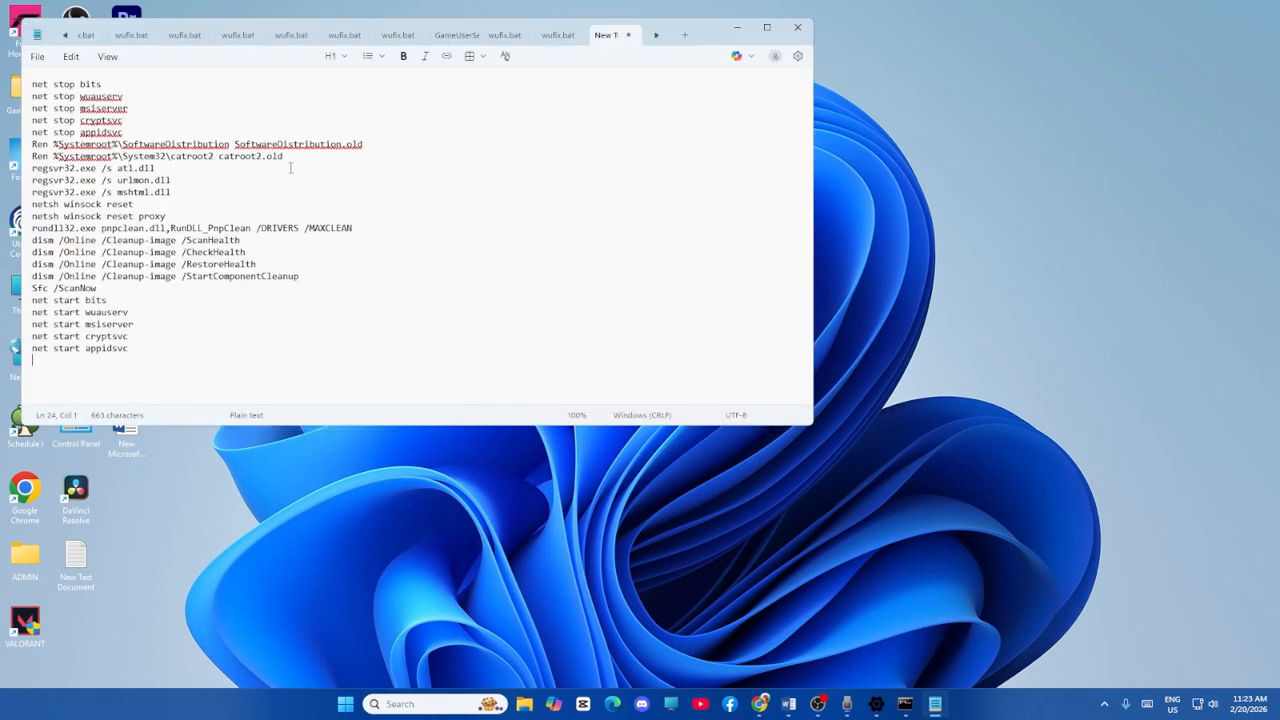
Save the commands to the Desktop as wufix.bat with the file type All files, and close Notepad.
{"action": "left_click", "coordinate": [37, 57]}
{"action": "left_click", "coordinate": [70, 208]}
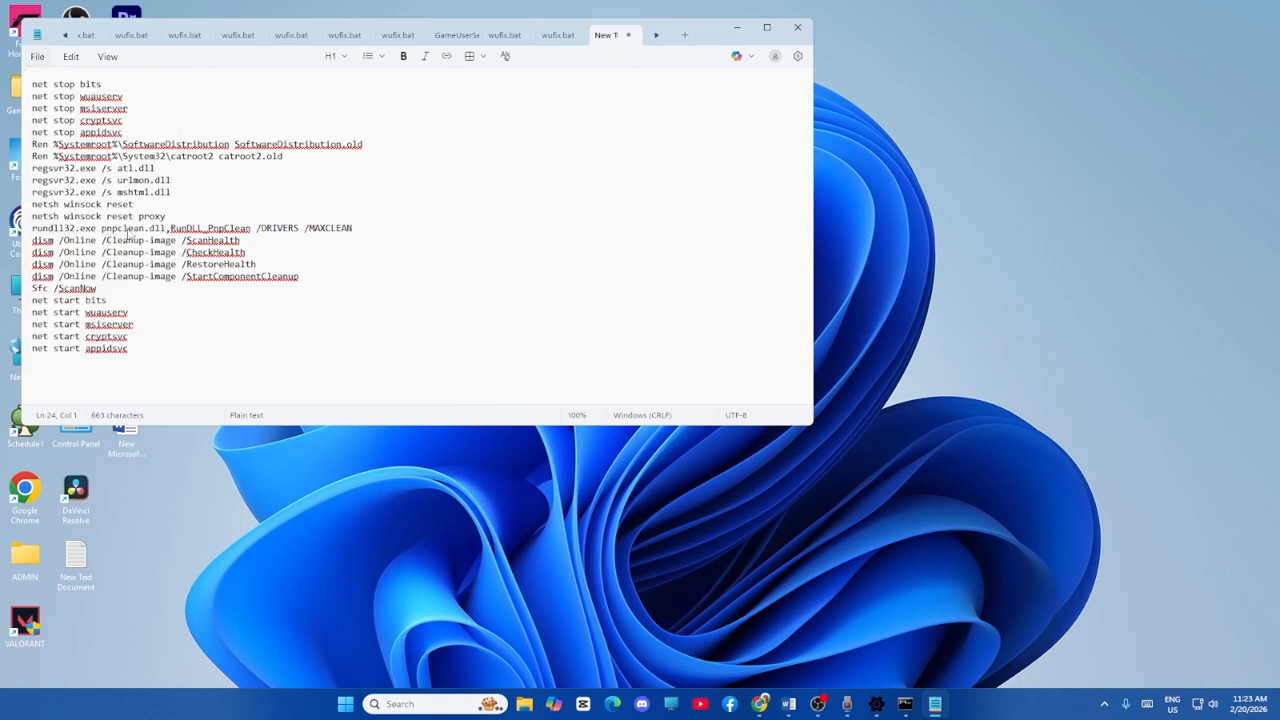
{"action": "left_click", "coordinate": [247, 259]}
{"action": "left_click", "coordinate": [200, 272]}
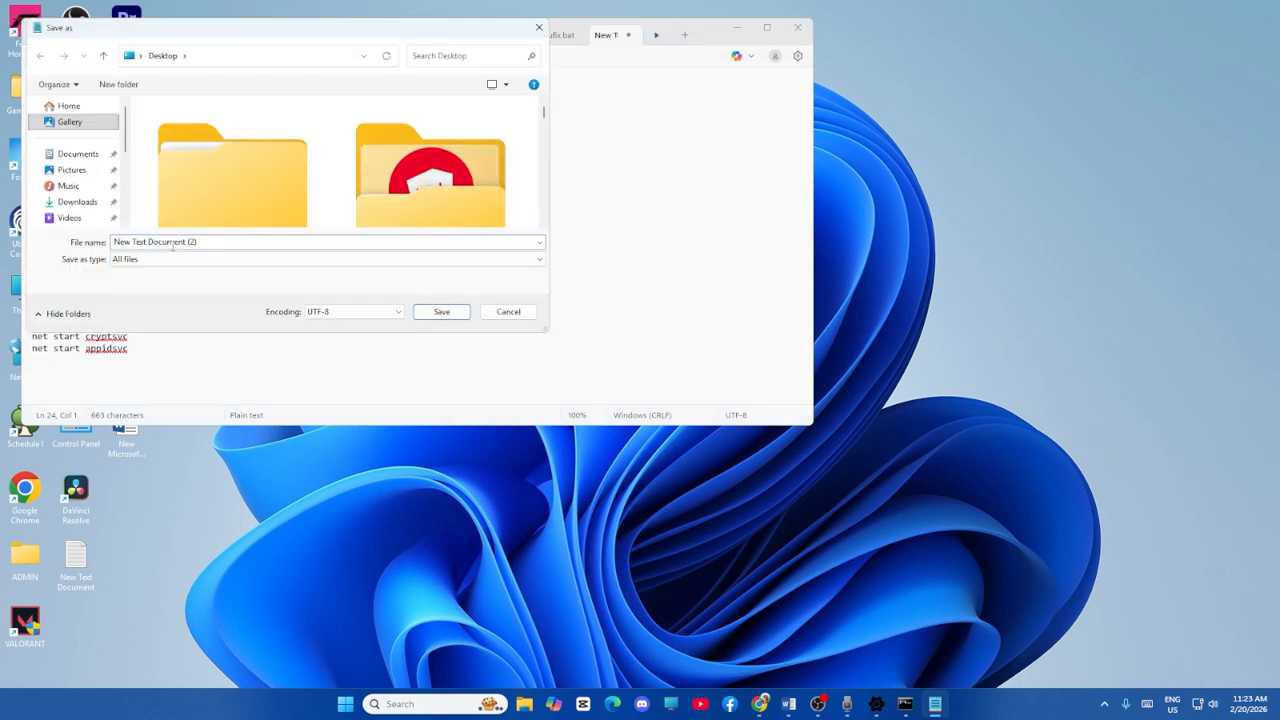
{"action": "key", "text": "BackSpace"}
{"action": "type", "text": "wufix.bat"}
{"action": "scroll", "coordinate": [123, 183], "scroll_direction": "down", "scroll_amount": 2}
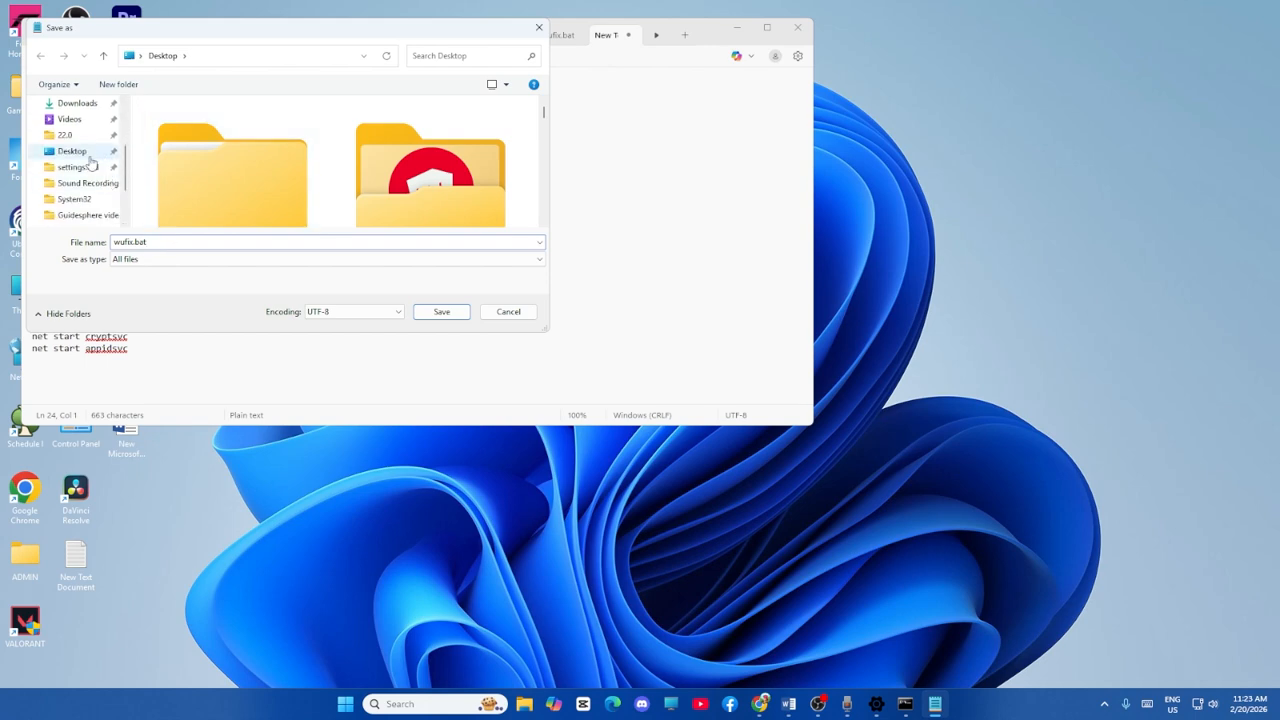
{"action": "left_click", "coordinate": [97, 151]}
{"action": "left_click", "coordinate": [418, 312]}
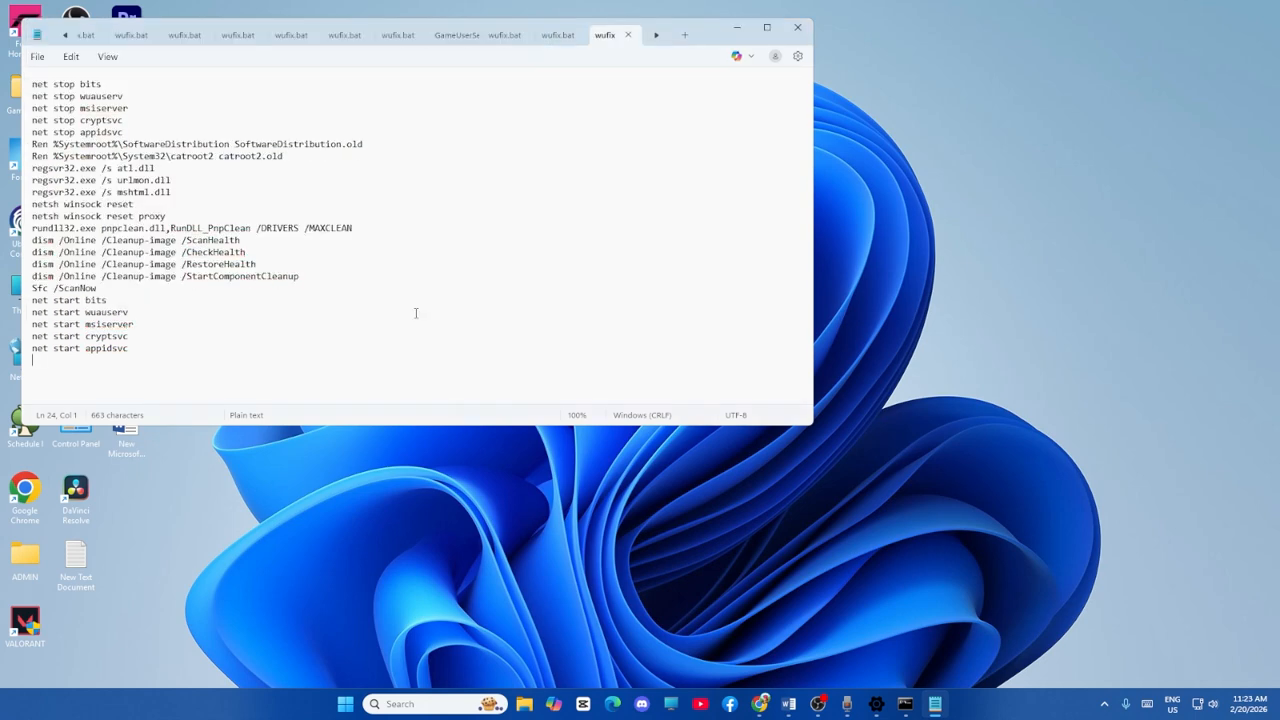
{"action": "left_click", "coordinate": [797, 27]}
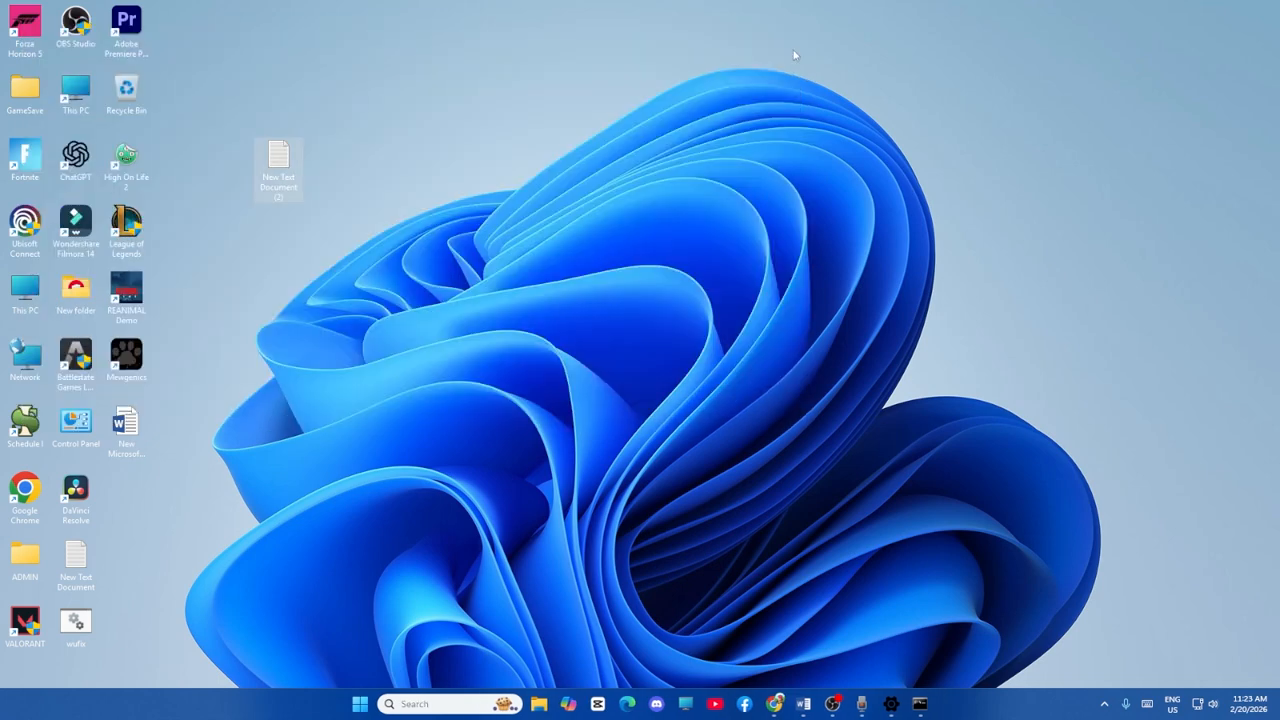
Show the "Run as administrator" option for the wufix batch file on the desktop without running it.
{"action": "left_click", "coordinate": [81, 627]}
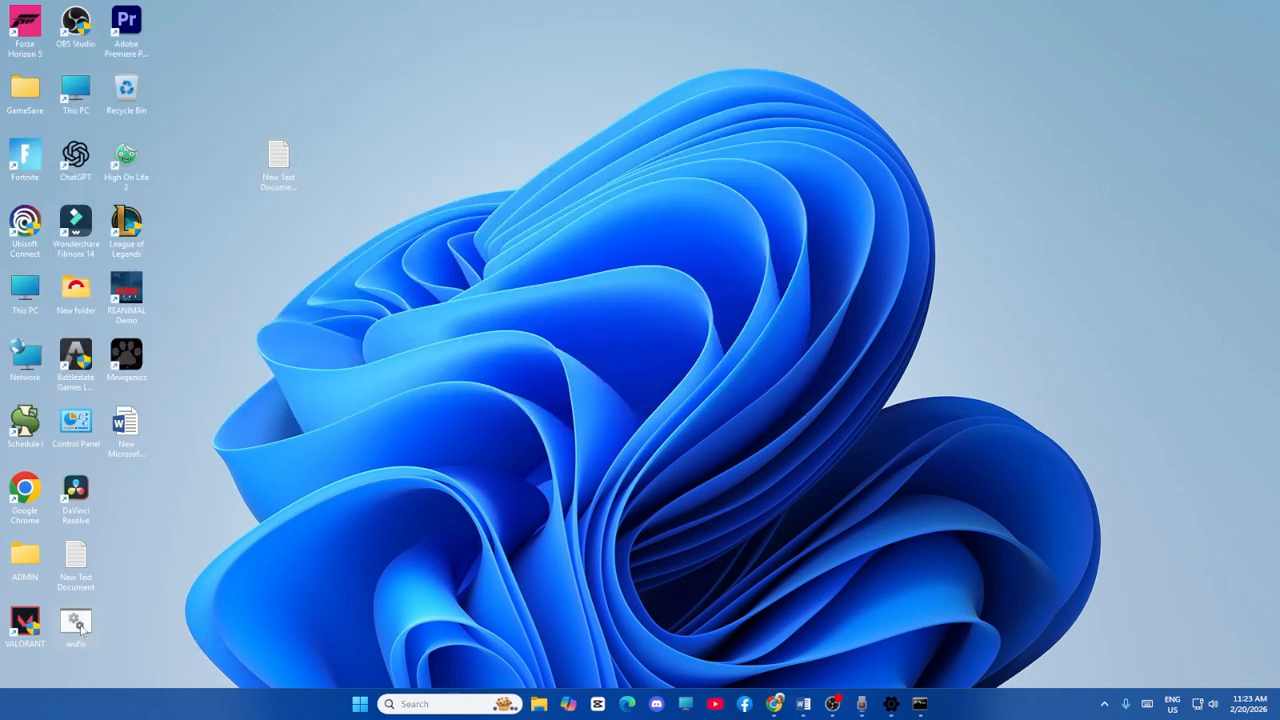
{"action": "right_click", "coordinate": [81, 627]}
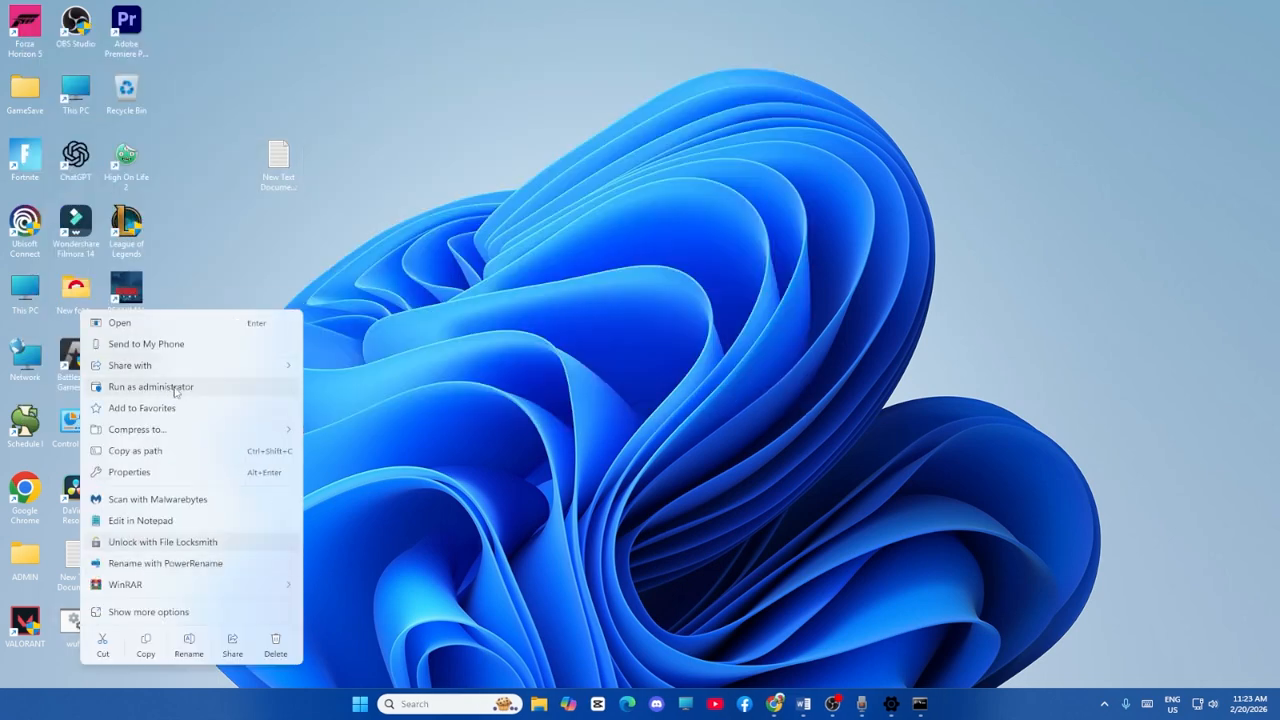
{"action": "left_click", "coordinate": [451, 410]}
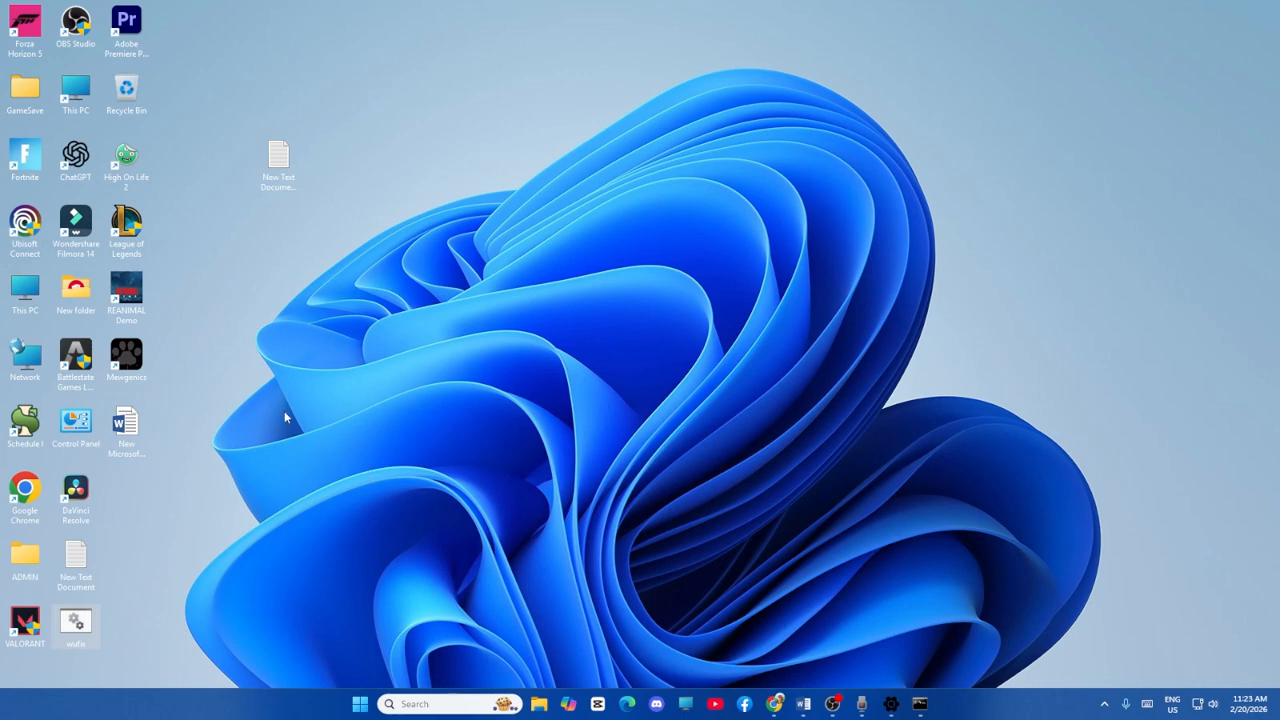
Return to the Word document and highlight step 8, "Use Media Creation Tool", and clear the selection.
{"action": "left_click", "coordinate": [803, 704]}
{"action": "scroll", "coordinate": [500, 301], "scroll_direction": "down", "scroll_amount": 5}
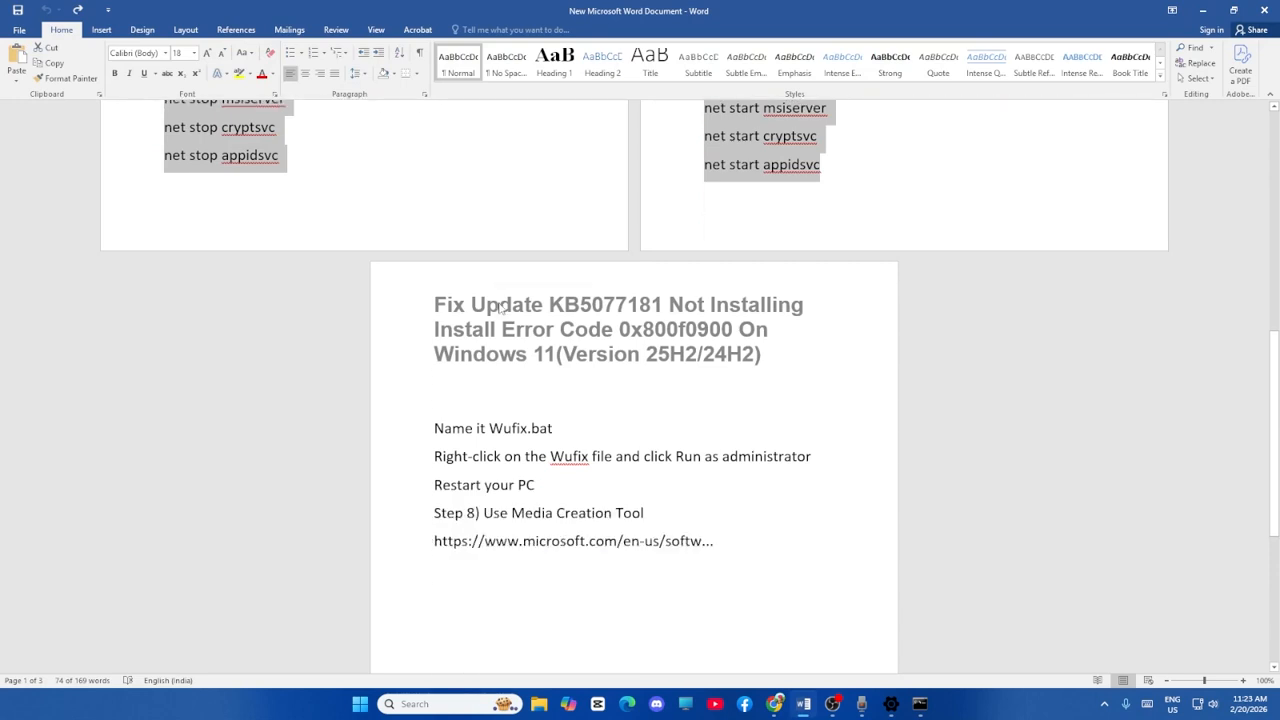
{"action": "left_click_drag", "start_coordinate": [484, 417], "coordinate": [645, 417]}
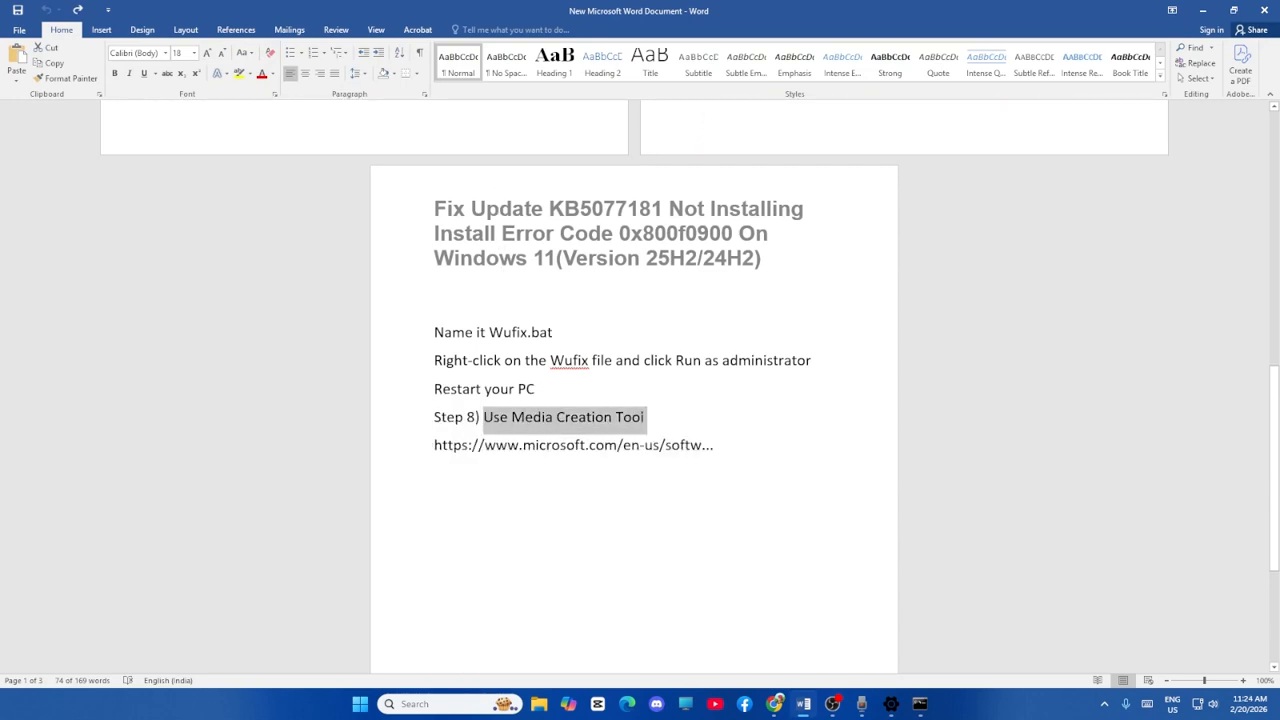
{"action": "left_click", "coordinate": [714, 430]}
Switch to Chrome, show the Download Windows 11 page, and highlight the "Windows 11 Installation Assistant" heading.
{"action": "left_click", "coordinate": [775, 704]}
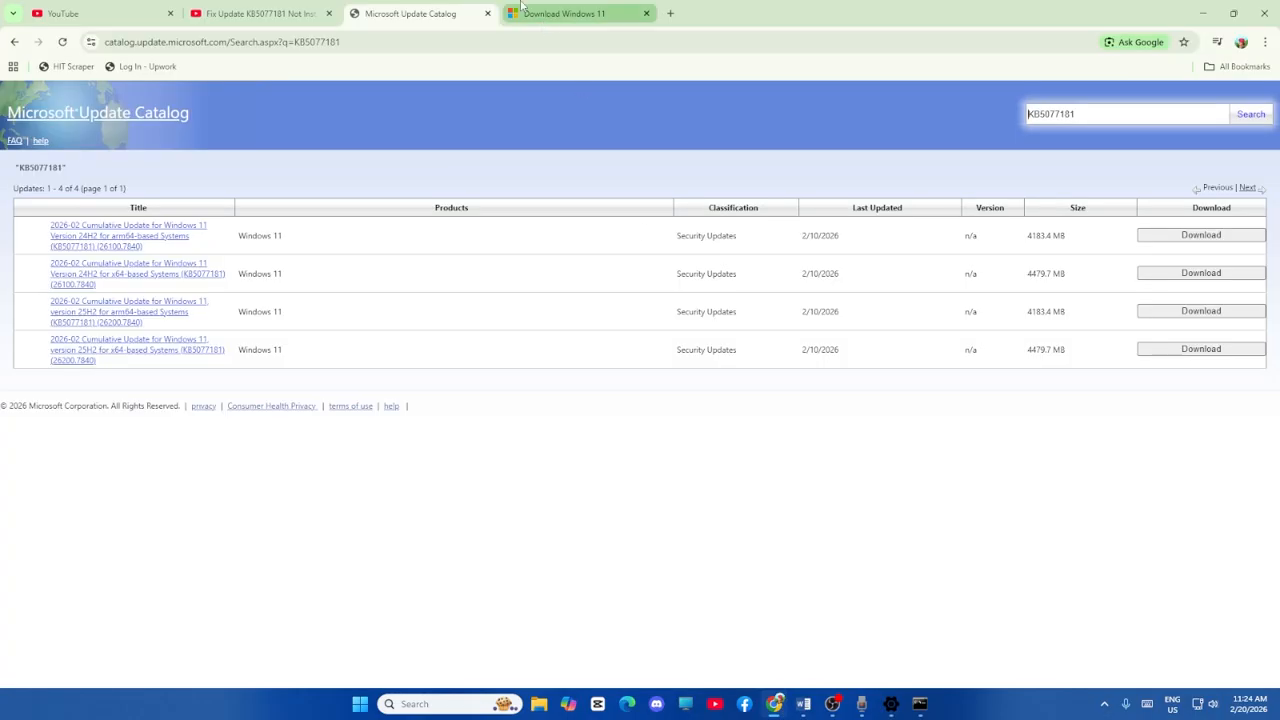
{"action": "left_click", "coordinate": [554, 14]}
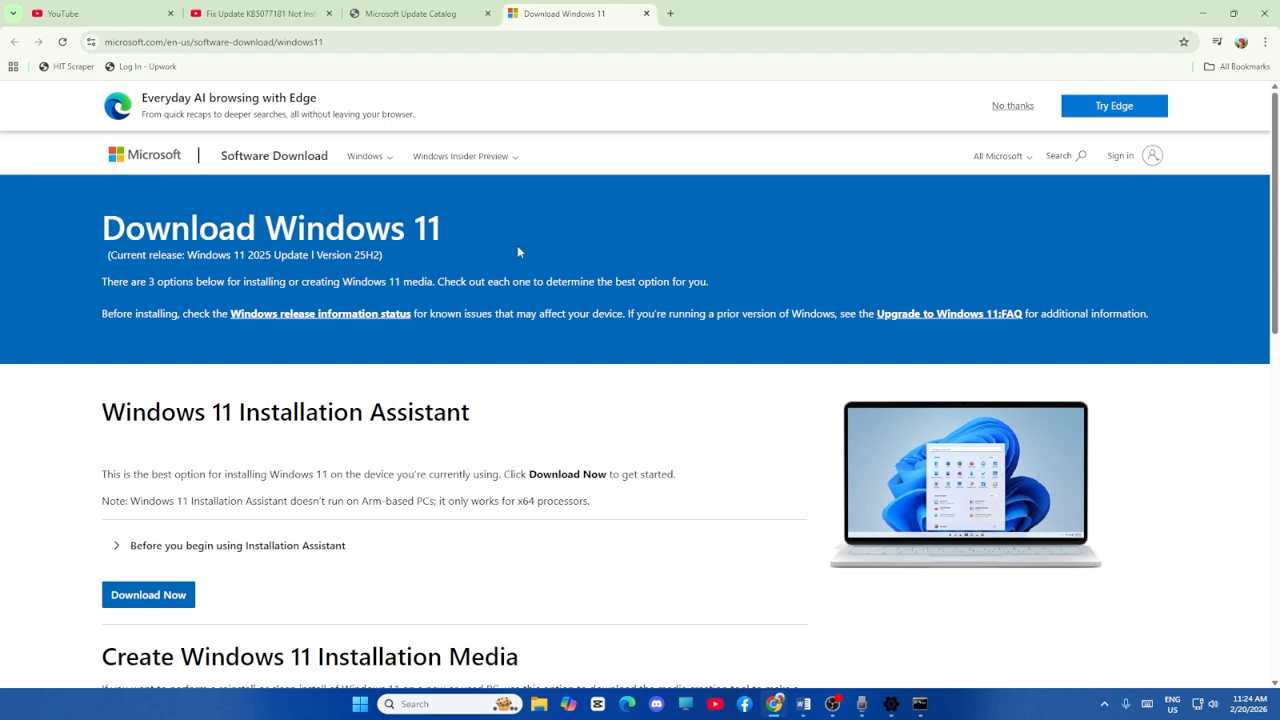
{"action": "scroll", "coordinate": [517, 252], "scroll_direction": "down", "scroll_amount": 1}
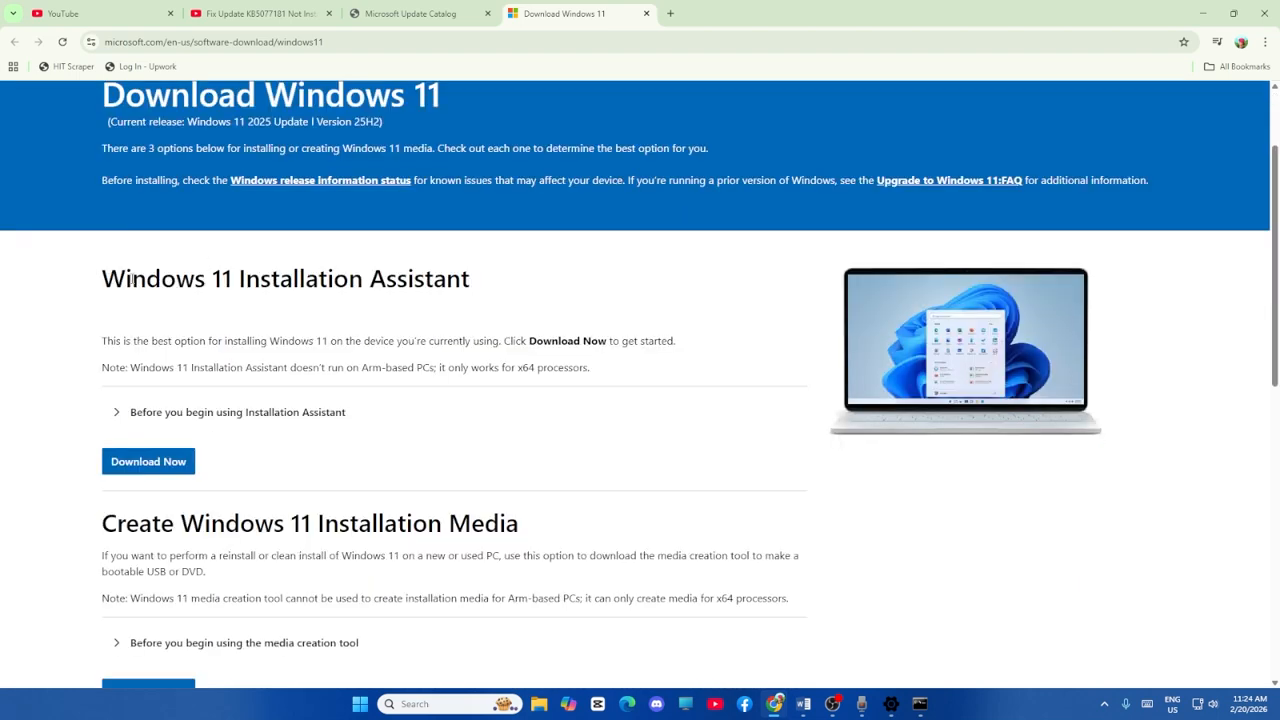
{"action": "left_click_drag", "start_coordinate": [104, 280], "coordinate": [441, 311]}
{"action": "left_click", "coordinate": [507, 301]}
Go back to the beginning of the Word document to review the list of steps, and minimize the document.
{"action": "left_click", "coordinate": [1202, 13]}
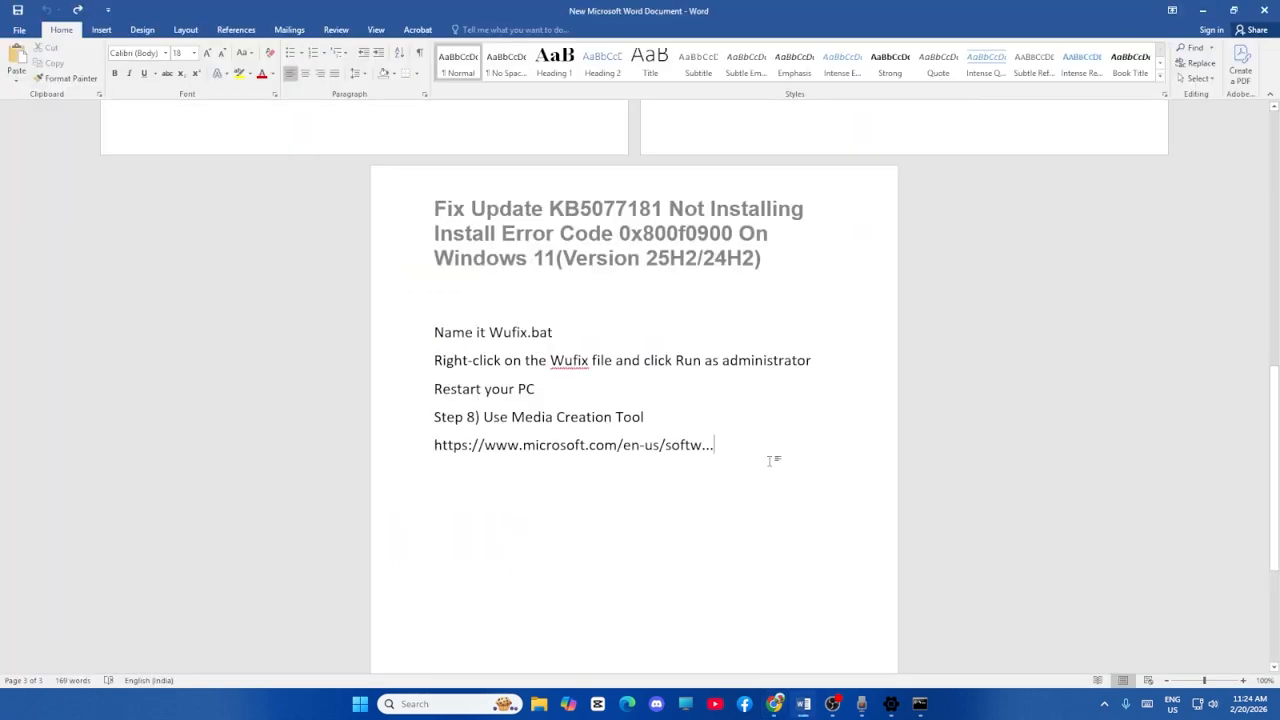
{"action": "scroll", "coordinate": [770, 460], "scroll_direction": "up", "scroll_amount": 10}
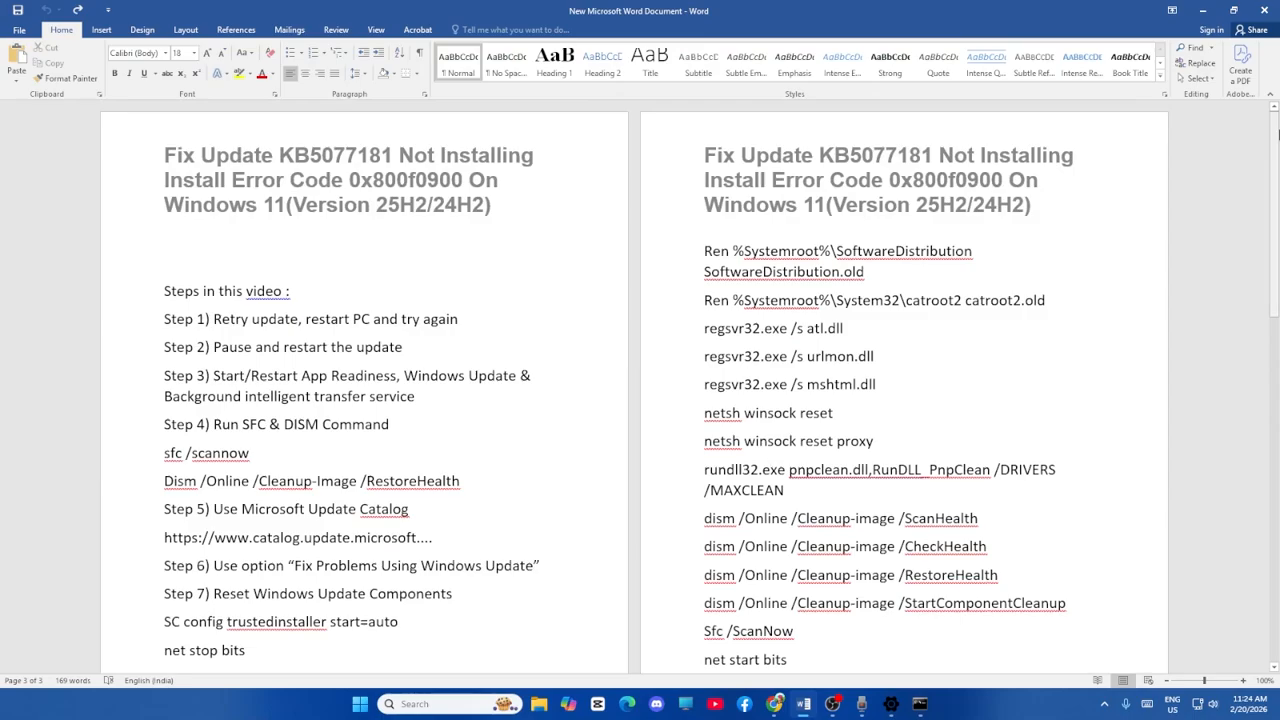
{"action": "left_click", "coordinate": [1202, 11]}
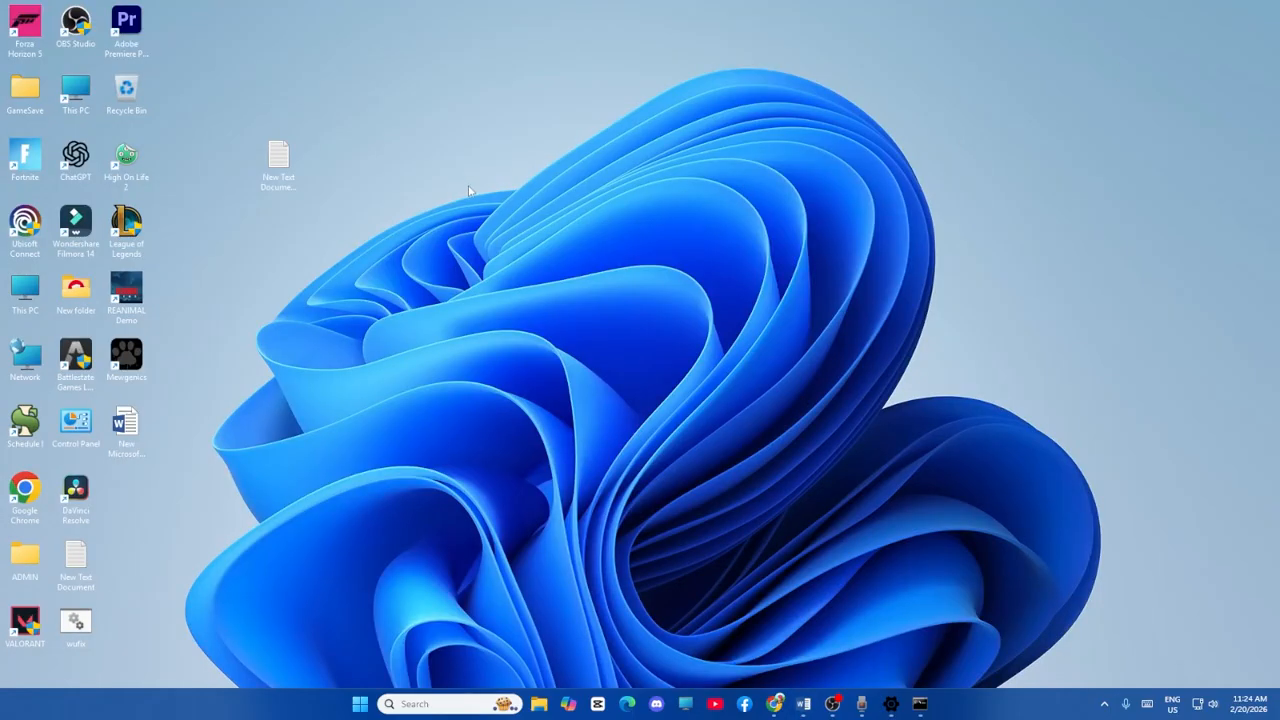